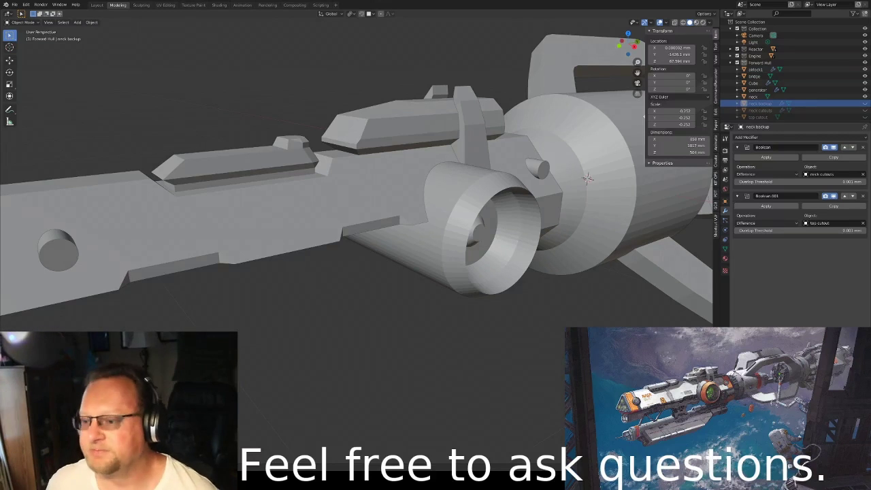
- From a bottom view, select the neck and all its mesh, then cancel a trial inset
{"action": "key", "text": "ctrl+KP_7"}
{"action": "left_click", "coordinate": [383, 97]}
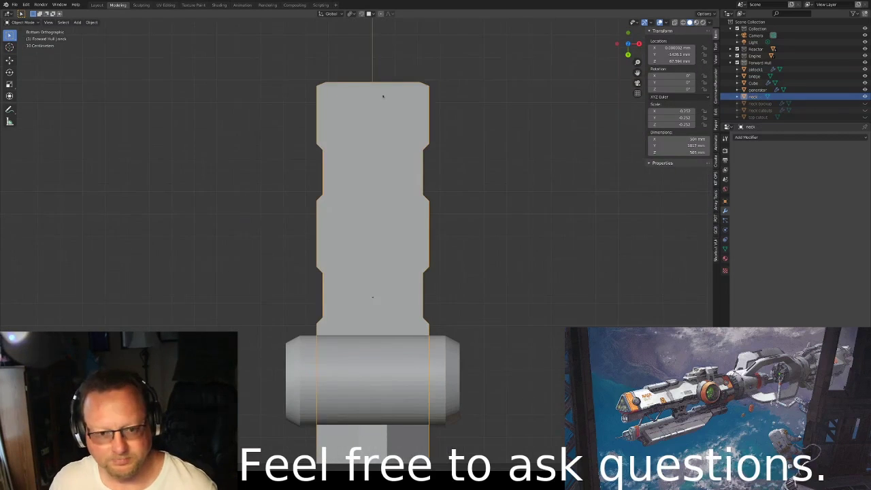
{"action": "key", "text": "a"}
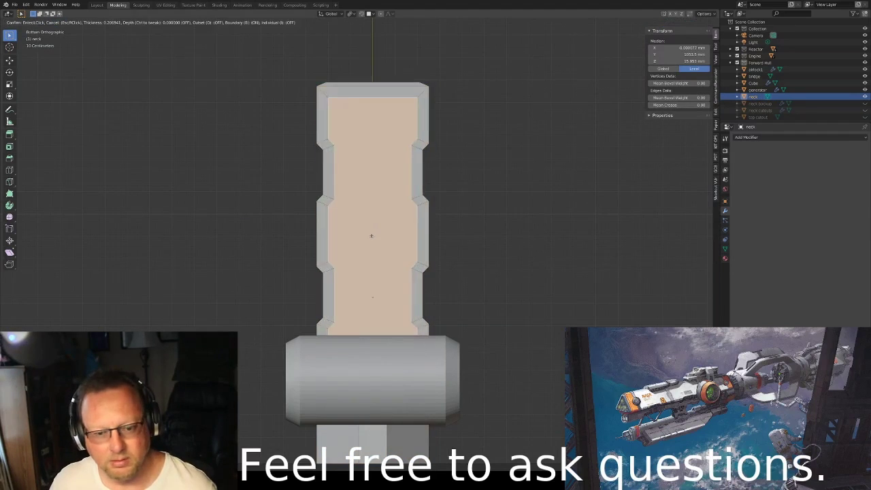
{"action": "key", "text": "Escape"}
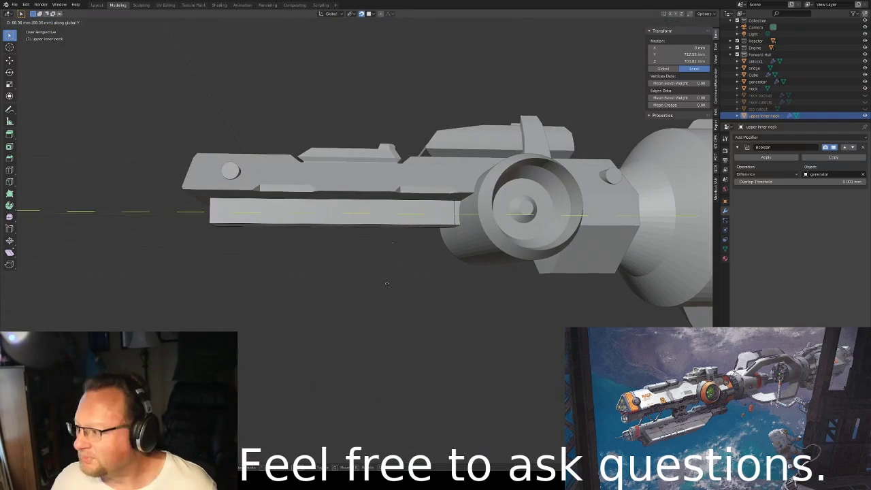
- Confirm the edge-loop slide and separate the inner neck bar into its own object
{"action": "left_click", "coordinate": [375, 222]}
{"action": "mouse_move", "coordinate": [375, 221]}
{"action": "middle_mouse_down"}
{"action": "mouse_move", "coordinate": [694, 234]}
{"action": "mouse_move", "coordinate": [391, 286]}
{"action": "middle_mouse_up"}
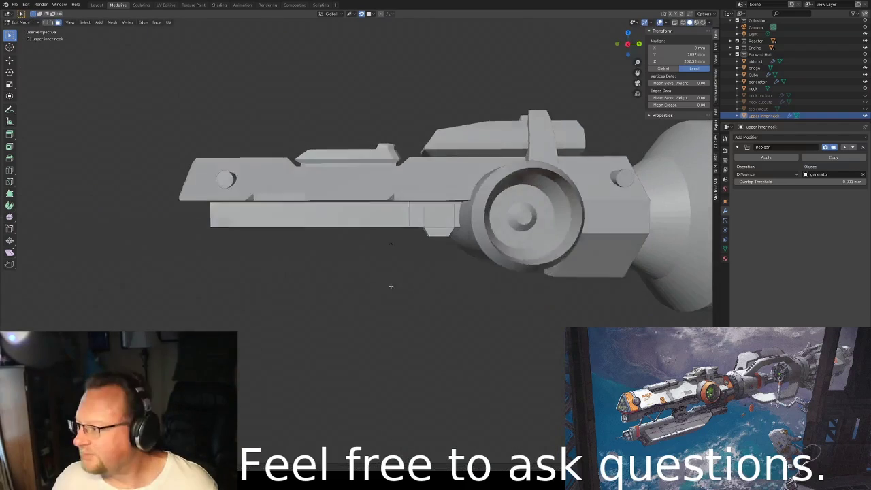
{"action": "mouse_move", "coordinate": [421, 251]}
{"action": "middle_mouse_down"}
{"action": "mouse_move", "coordinate": [689, 252]}
{"action": "mouse_move", "coordinate": [598, 224]}
{"action": "mouse_move", "coordinate": [400, 208]}
{"action": "mouse_move", "coordinate": [149, 218]}
{"action": "mouse_move", "coordinate": [368, 231]}
{"action": "mouse_move", "coordinate": [306, 202]}
{"action": "middle_mouse_up"}
{"action": "key", "text": "p"}
- Move, slide and extrude the copied bar's faces along Y to make a stepped second bar
{"action": "key", "text": "g"}
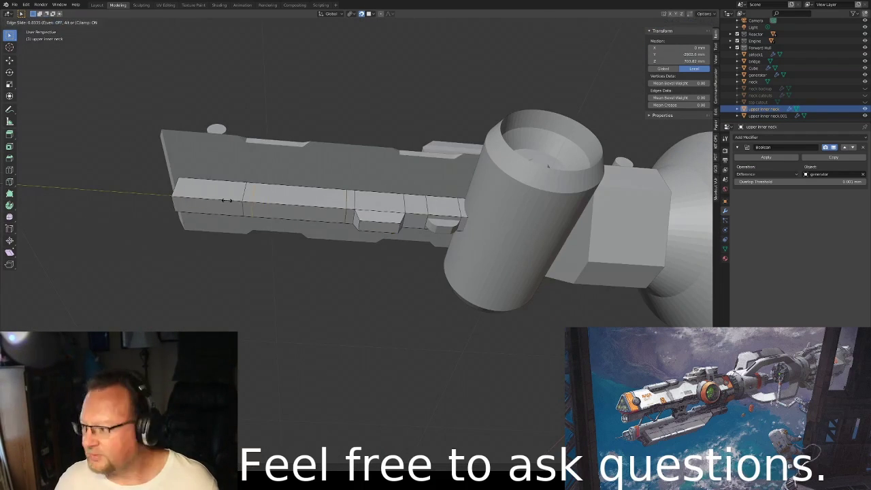
{"action": "left_click", "coordinate": [227, 200]}
{"action": "mouse_move", "coordinate": [226, 200]}
{"action": "middle_mouse_down"}
{"action": "mouse_move", "coordinate": [230, 170]}
{"action": "mouse_move", "coordinate": [305, 220]}
{"action": "middle_mouse_up"}
{"action": "key", "text": "e"}
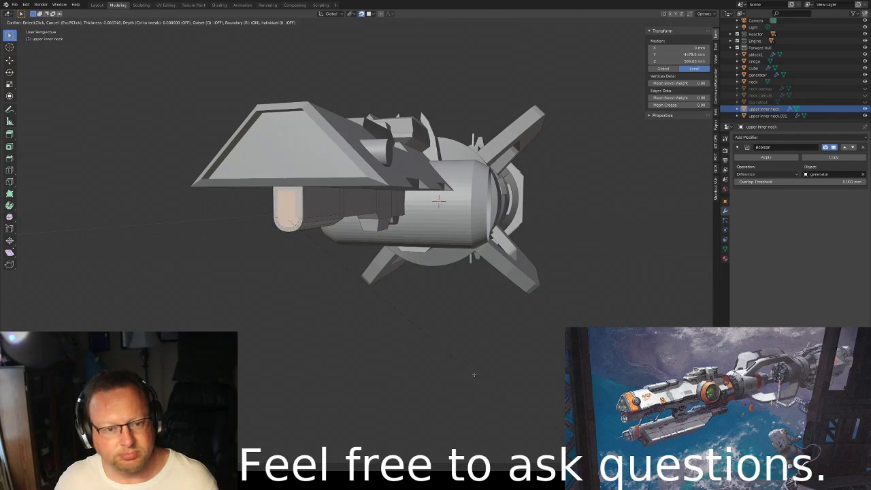
{"action": "mouse_move", "coordinate": [389, 352]}
{"action": "middle_mouse_down"}
{"action": "mouse_move", "coordinate": [351, 294]}
{"action": "mouse_move", "coordinate": [334, 290]}
{"action": "middle_mouse_up"}
{"action": "left_click", "coordinate": [345, 304]}
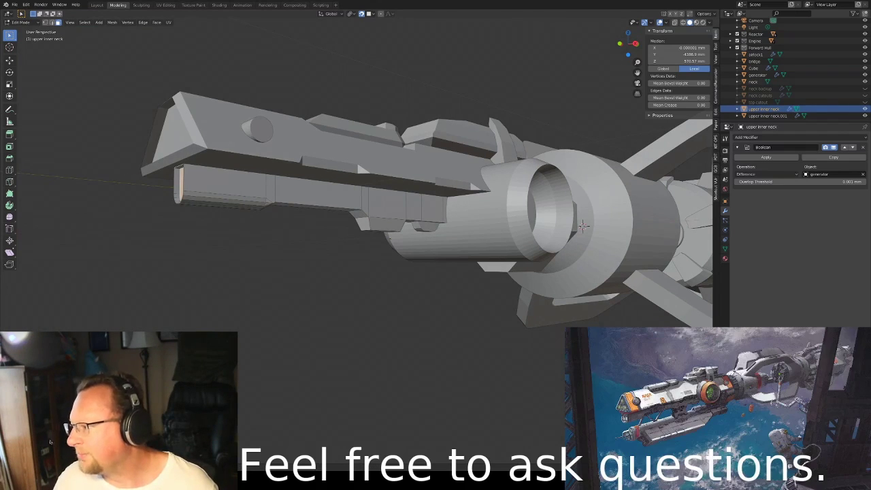
- Rename the neck copy to 'lower spar'
{"action": "mouse_move", "coordinate": [583, 226]}
{"action": "middle_mouse_down"}
{"action": "mouse_move", "coordinate": [694, 235]}
{"action": "mouse_move", "coordinate": [621, 245]}
{"action": "middle_mouse_up"}
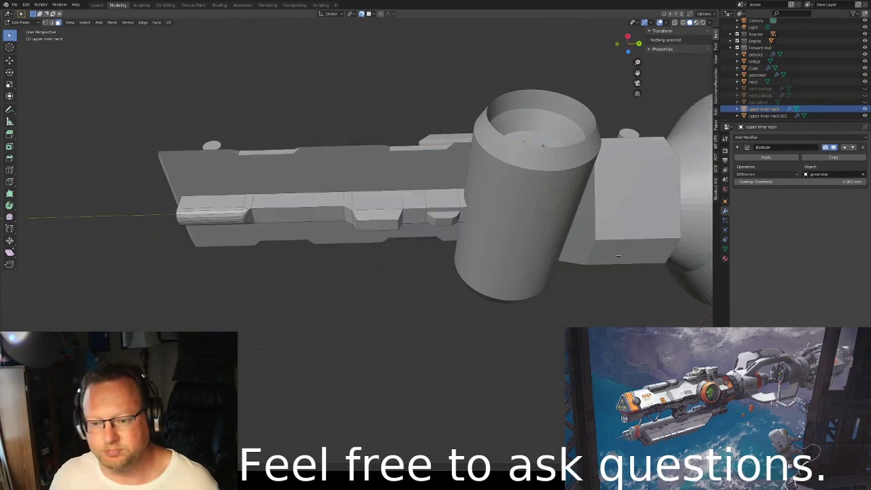
{"action": "left_click", "coordinate": [621, 245]}
{"action": "type", "text": "lower spar"}
{"action": "key", "text": "Return"}
- Extrude a face into a long lower bar and stretch it lengthwise
{"action": "middle_click_drag", "start_coordinate": [585, 273], "coordinate": [609, 288]}
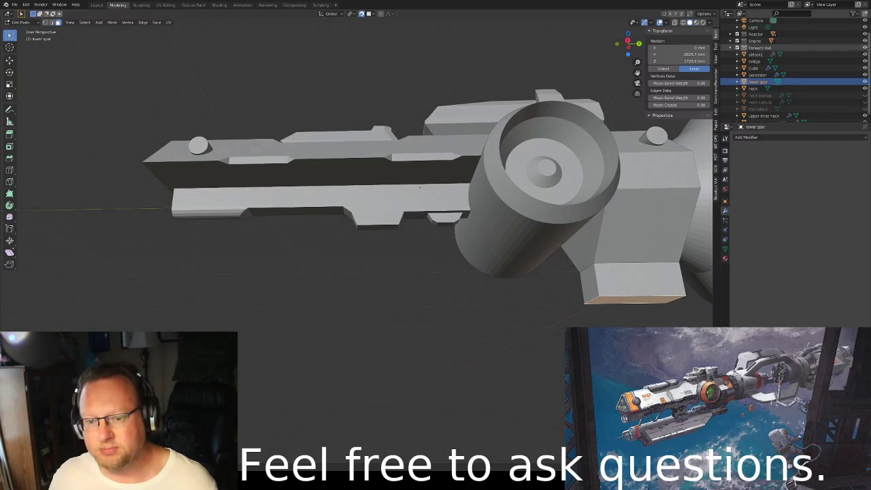
{"action": "key", "text": "e"}
{"action": "mouse_move", "coordinate": [476, 258]}
{"action": "middle_mouse_down"}
{"action": "mouse_move", "coordinate": [505, 265]}
{"action": "mouse_move", "coordinate": [418, 286]}
{"action": "mouse_move", "coordinate": [522, 303]}
{"action": "mouse_move", "coordinate": [435, 285]}
{"action": "middle_mouse_up"}
{"action": "key", "text": "l"}
{"action": "key", "text": "alt+a"}
- Add loop cuts across the lower bar and raise the section between them 15.62 mm
{"action": "key", "text": "KP_3"}
{"action": "key", "text": "ctrl+r"}
{"action": "left_click", "coordinate": [375, 272]}
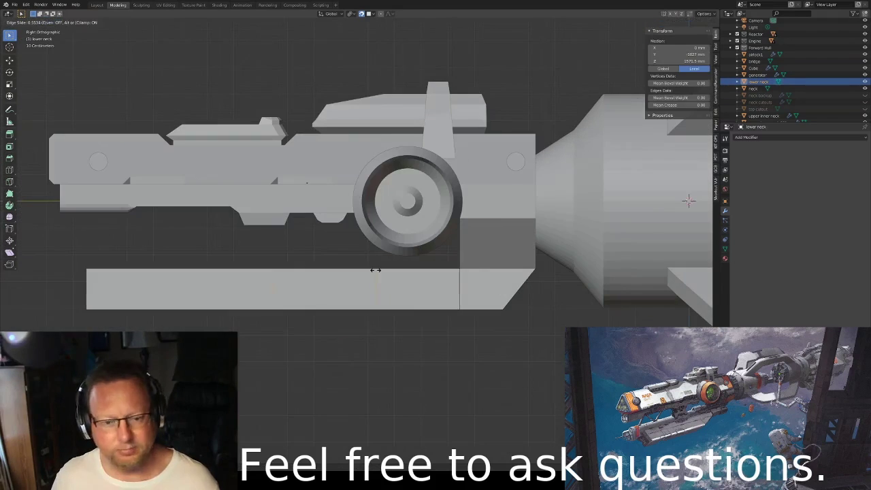
{"action": "left_click", "coordinate": [291, 277]}
{"action": "middle_click_drag", "start_coordinate": [291, 277], "coordinate": [348, 278]}
{"action": "left_click", "coordinate": [344, 270]}
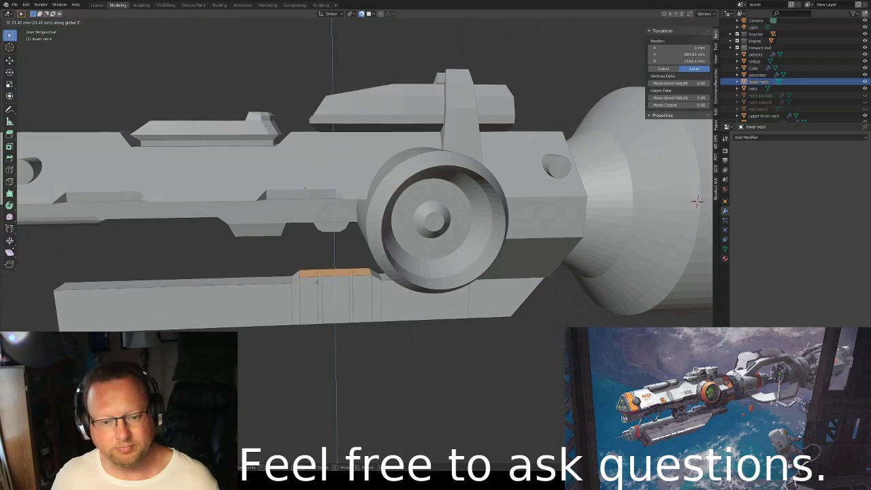
{"action": "left_click", "coordinate": [696, 201]}
{"action": "mouse_move", "coordinate": [696, 201]}
{"action": "middle_mouse_down"}
{"action": "mouse_move", "coordinate": [552, 186]}
{"action": "mouse_move", "coordinate": [509, 200]}
{"action": "mouse_move", "coordinate": [643, 189]}
{"action": "mouse_move", "coordinate": [476, 183]}
{"action": "mouse_move", "coordinate": [600, 176]}
{"action": "middle_mouse_up"}
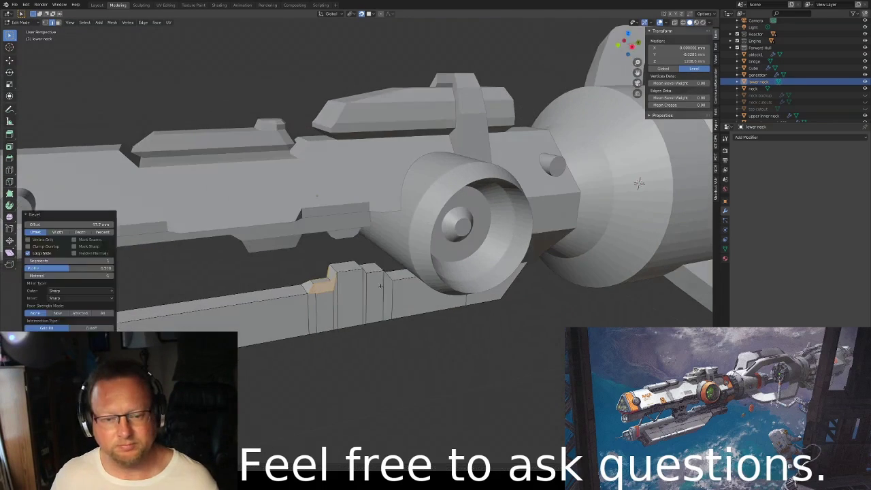
- Select faces on the raised block and bevel its top edges
{"action": "mouse_move", "coordinate": [350, 287]}
{"action": "middle_mouse_down"}
{"action": "mouse_move", "coordinate": [408, 204]}
{"action": "mouse_move", "coordinate": [433, 258]}
{"action": "mouse_move", "coordinate": [443, 257]}
{"action": "mouse_move", "coordinate": [188, 245]}
{"action": "mouse_move", "coordinate": [252, 194]}
{"action": "mouse_move", "coordinate": [516, 266]}
{"action": "mouse_move", "coordinate": [424, 343]}
{"action": "mouse_move", "coordinate": [395, 419]}
{"action": "mouse_move", "coordinate": [340, 272]}
{"action": "middle_mouse_up"}
{"action": "left_click", "coordinate": [359, 272]}
{"action": "left_click", "coordinate": [358, 271]}
{"action": "scroll", "coordinate": [350, 275], "scroll_direction": "up", "scroll_amount": 5}
{"action": "left_click", "coordinate": [156, 23]}
{"action": "left_click", "coordinate": [463, 299]}
{"action": "middle_click_drag", "start_coordinate": [463, 299], "coordinate": [285, 170]}
{"action": "left_click", "coordinate": [157, 23]}
- Inspect the lower bar from below and select the upper inner neck object
{"action": "middle_click_drag", "start_coordinate": [444, 117], "coordinate": [380, 394]}
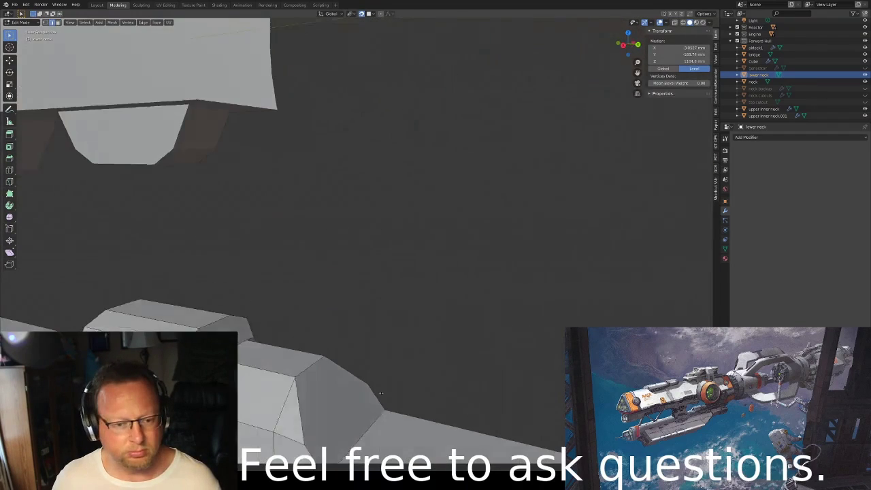
{"action": "mouse_move", "coordinate": [223, 326]}
{"action": "middle_mouse_down"}
{"action": "mouse_move", "coordinate": [335, 258]}
{"action": "mouse_move", "coordinate": [490, 221]}
{"action": "mouse_move", "coordinate": [612, 171]}
{"action": "middle_mouse_up"}
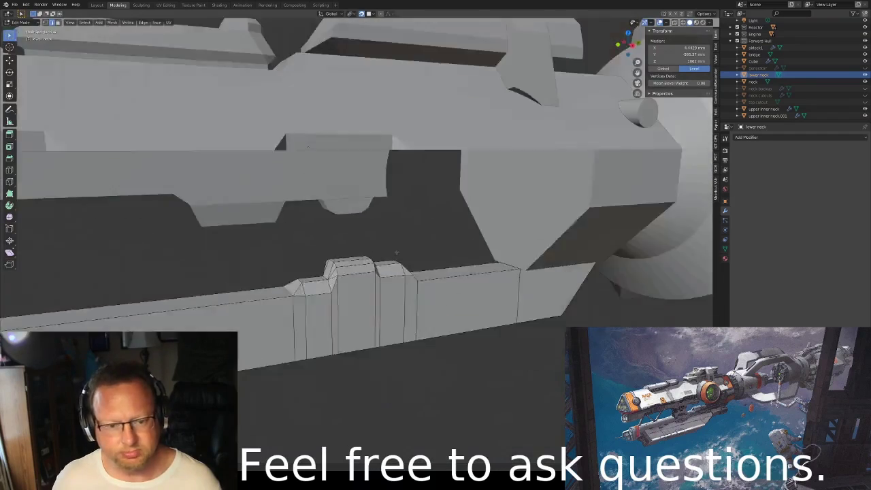
{"action": "left_click", "coordinate": [832, 109]}
{"action": "middle_click_drag", "start_coordinate": [667, 204], "coordinate": [701, 190]}
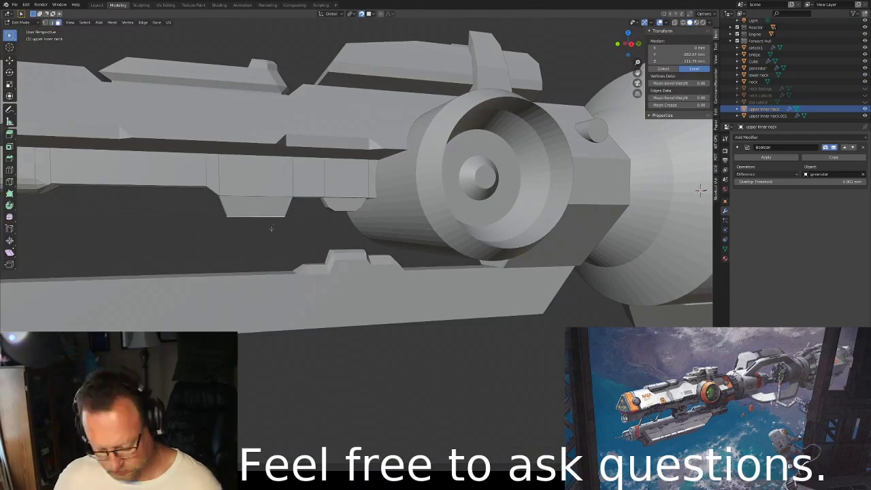
- Select the joiner in Object Mode and extrude its bottom face downward
{"action": "key", "text": "Tab"}
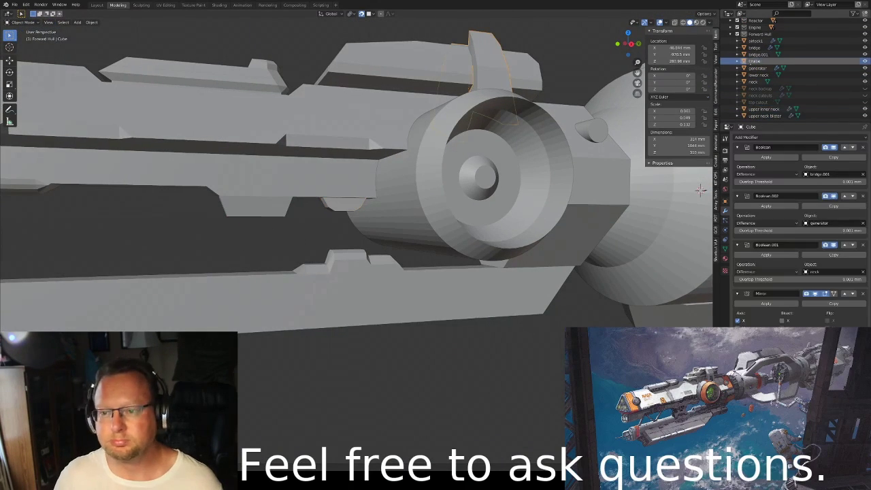
{"action": "left_click", "coordinate": [762, 108]}
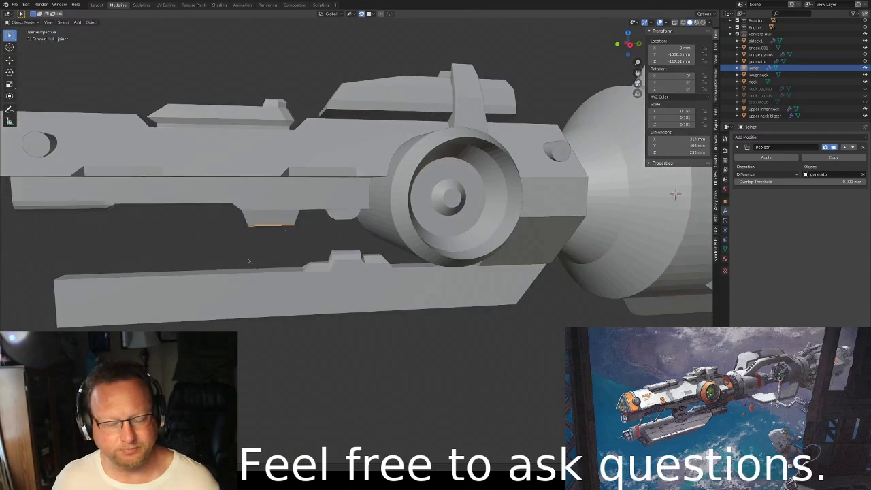
{"action": "mouse_move", "coordinate": [278, 273]}
{"action": "middle_mouse_down"}
{"action": "mouse_move", "coordinate": [292, 266]}
{"action": "mouse_move", "coordinate": [287, 247]}
{"action": "middle_mouse_up"}
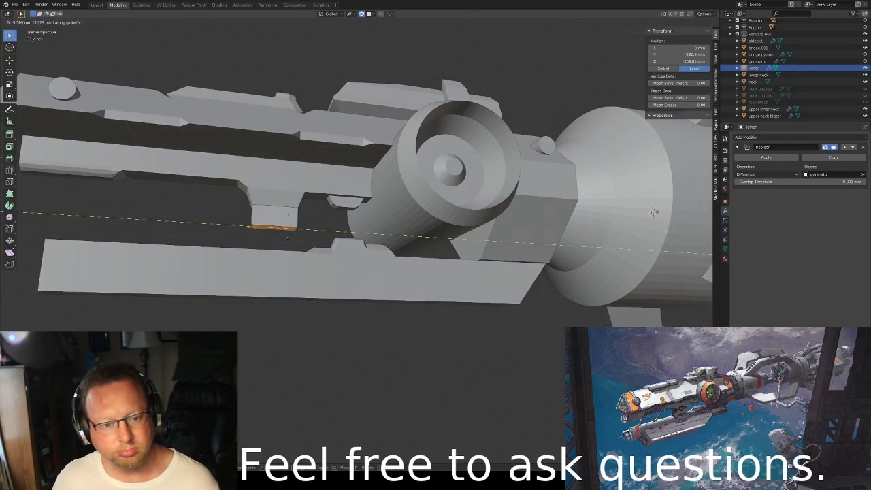
{"action": "scroll", "coordinate": [288, 238], "scroll_direction": "up", "scroll_amount": 5}
{"action": "middle_click_drag", "start_coordinate": [269, 153], "coordinate": [306, 170]}
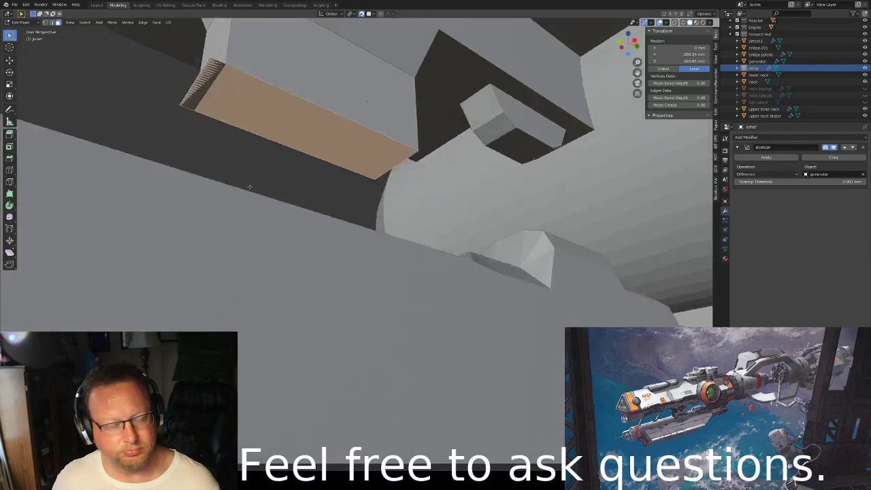
{"action": "key", "text": "e"}
{"action": "left_click", "coordinate": [265, 430]}
{"action": "scroll", "coordinate": [264, 430], "scroll_direction": "down", "scroll_amount": 3}
- With X-ray toggled on, extrude the joiner's bottom further down to the lower bar
{"action": "key", "text": "alt+z"}
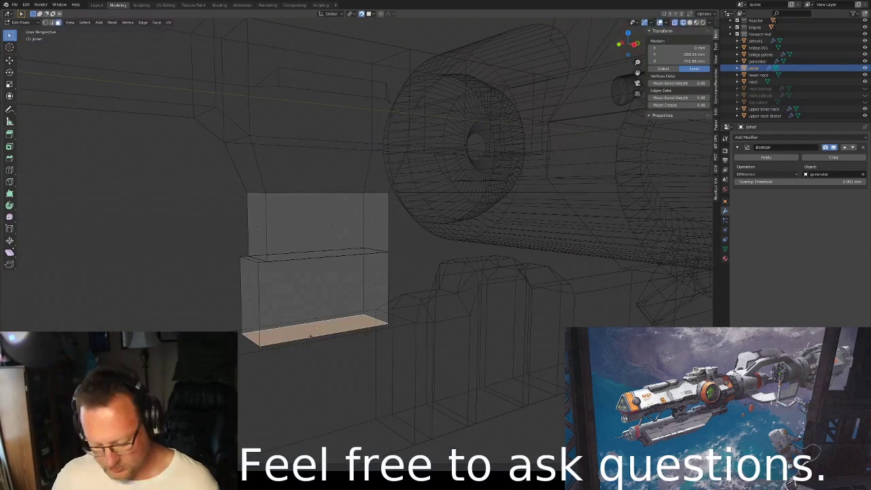
{"action": "key", "text": "Return"}
{"action": "key", "text": "alt+z"}
{"action": "mouse_move", "coordinate": [252, 381]}
{"action": "middle_mouse_down"}
{"action": "mouse_move", "coordinate": [252, 408]}
{"action": "mouse_move", "coordinate": [287, 289]}
{"action": "mouse_move", "coordinate": [355, 310]}
{"action": "middle_mouse_up"}
{"action": "key", "text": "alt+z"}
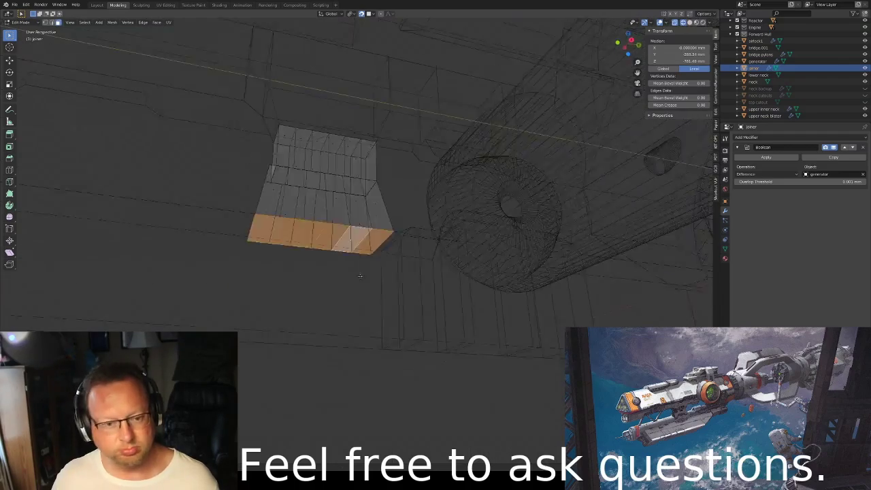
{"action": "key", "text": "Return"}
- Scale the joiner's base along X so it flares into two feet
{"action": "key", "text": "alt+z"}
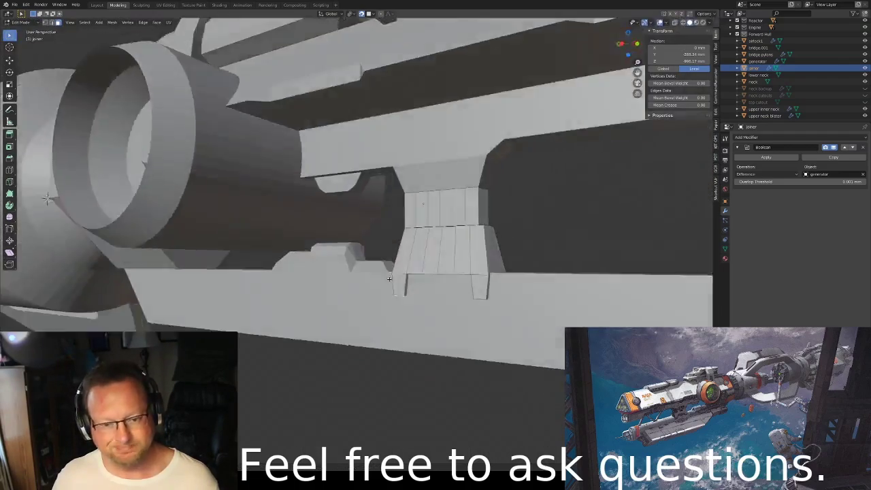
{"action": "mouse_move", "coordinate": [318, 288]}
{"action": "middle_mouse_down"}
{"action": "mouse_move", "coordinate": [630, 201]}
{"action": "mouse_move", "coordinate": [353, 158]}
{"action": "middle_mouse_up"}
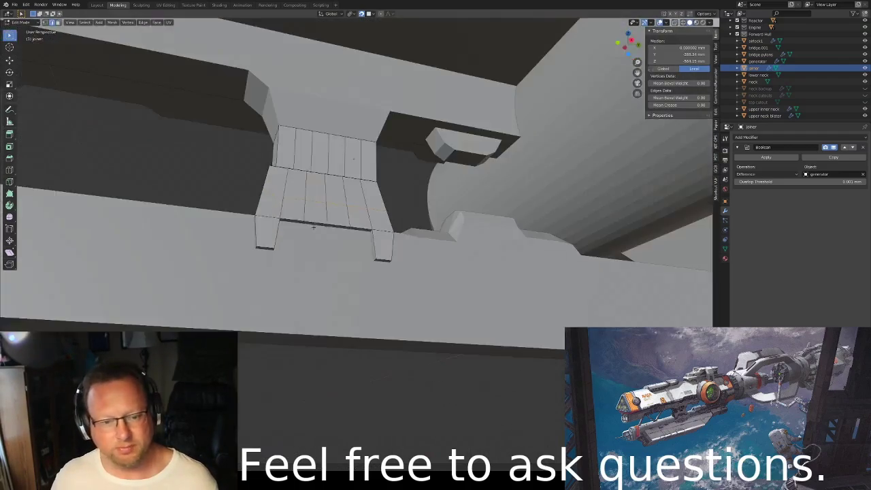
{"action": "left_click", "coordinate": [329, 256]}
{"action": "mouse_move", "coordinate": [330, 257]}
{"action": "middle_mouse_down"}
{"action": "mouse_move", "coordinate": [689, 268]}
{"action": "mouse_move", "coordinate": [770, 226]}
{"action": "middle_mouse_up"}
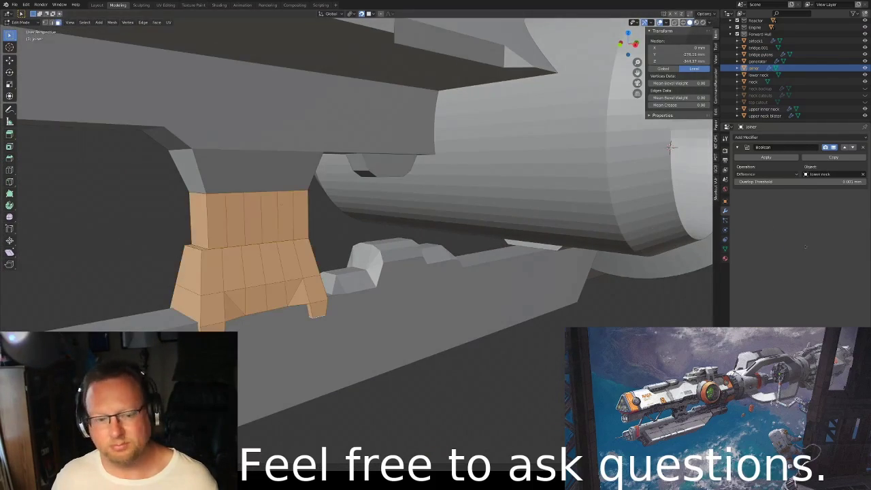
{"action": "middle_click_drag", "start_coordinate": [671, 147], "coordinate": [527, 279]}
- Switch to the lower neck and orbit around the neck assembly to inspect it from the side
{"action": "key", "text": "alt+q"}
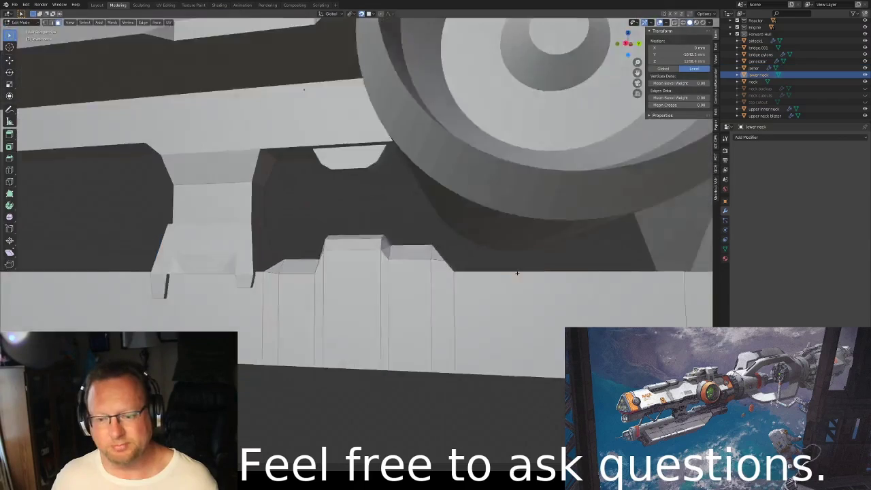
{"action": "scroll", "coordinate": [302, 93], "scroll_direction": "down", "scroll_amount": 5}
{"action": "middle_click_drag", "start_coordinate": [302, 93], "coordinate": [349, 291]}
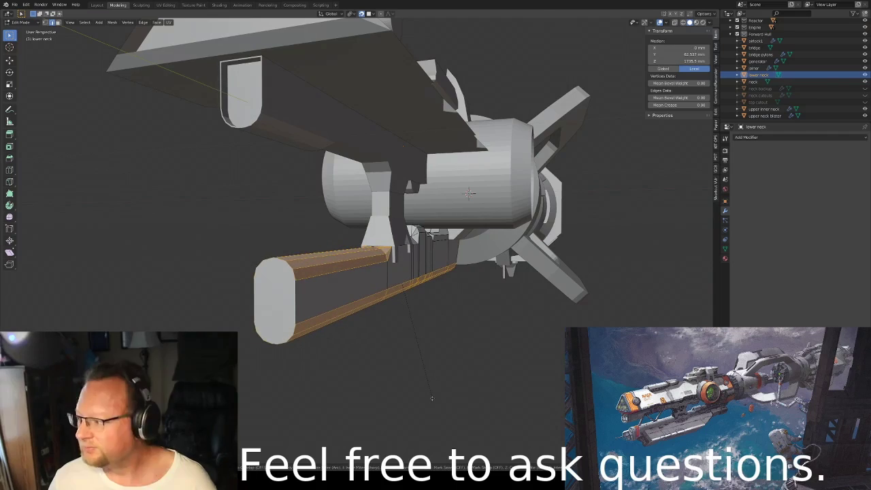
{"action": "middle_click_drag", "start_coordinate": [432, 398], "coordinate": [404, 314]}
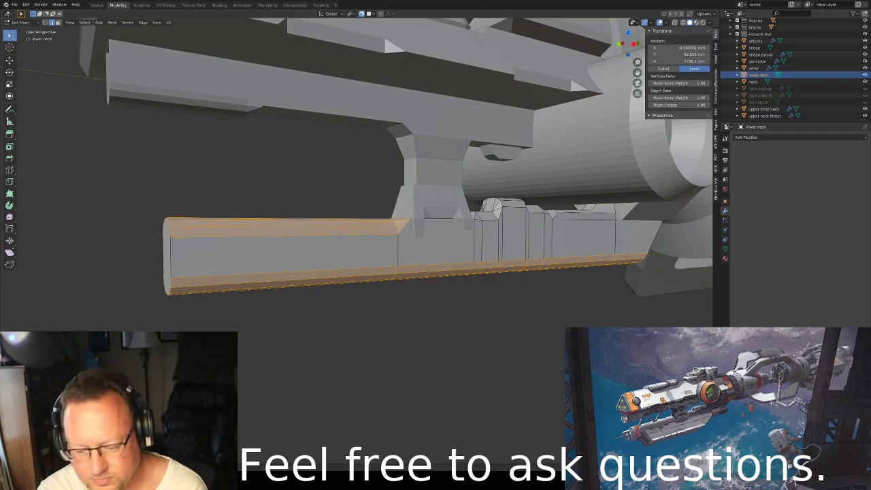
{"action": "scroll", "coordinate": [478, 103], "scroll_direction": "down", "scroll_amount": 3}
{"action": "middle_click_drag", "start_coordinate": [478, 103], "coordinate": [608, 179]}
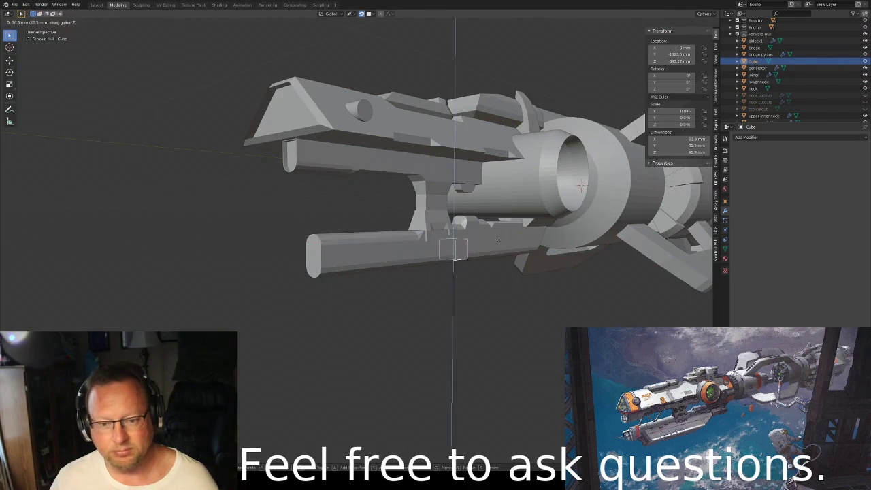
- Select the small cube, position it, and give it a Mirror modifier
{"action": "key", "text": "Tab"}
{"action": "middle_click_drag", "start_coordinate": [460, 247], "coordinate": [691, 197]}
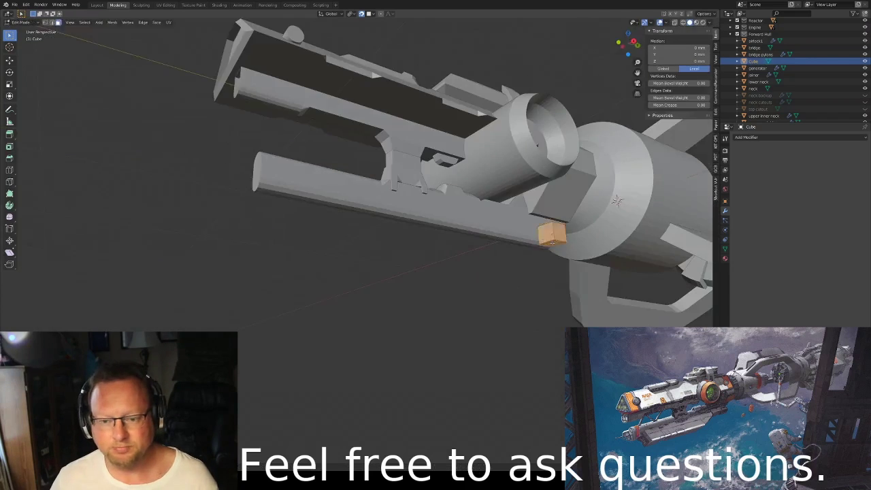
{"action": "middle_click_drag", "start_coordinate": [471, 252], "coordinate": [564, 225]}
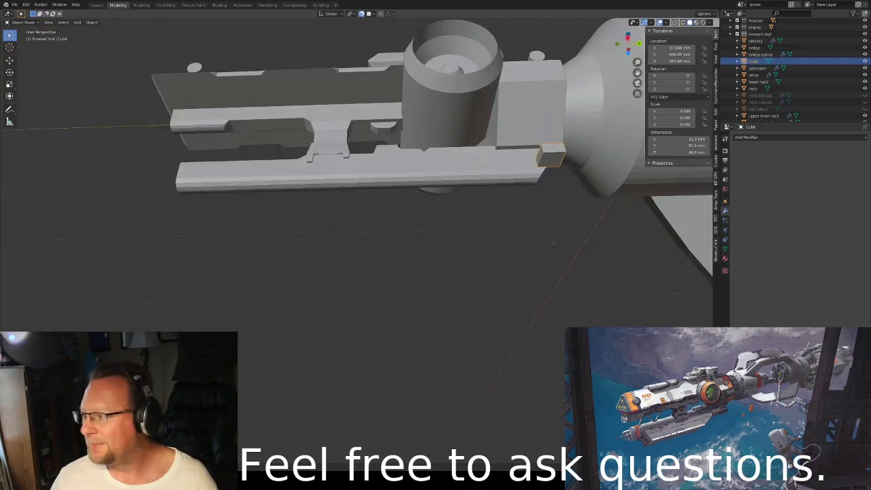
{"action": "left_click", "coordinate": [565, 225]}
{"action": "middle_click_drag", "start_coordinate": [221, 222], "coordinate": [347, 234]}
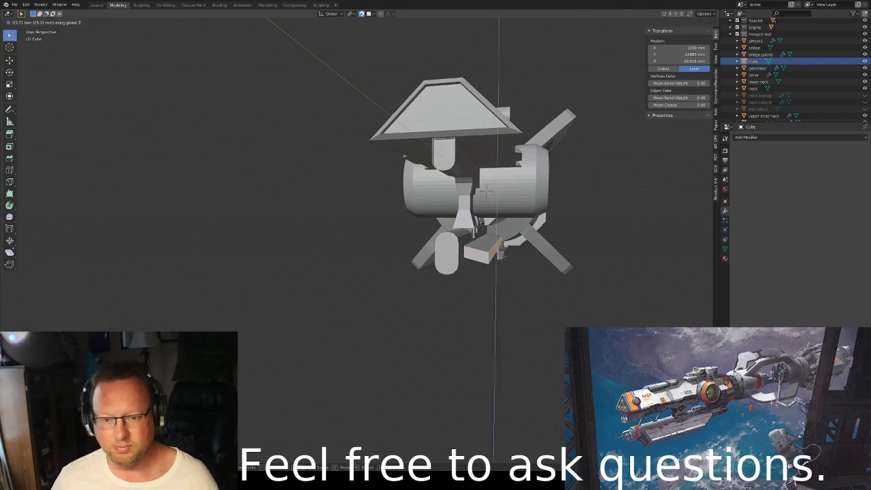
{"action": "left_click", "coordinate": [505, 257]}
{"action": "left_click", "coordinate": [747, 137]}
{"action": "left_click", "coordinate": [722, 197]}
{"action": "mouse_move", "coordinate": [544, 245]}
{"action": "middle_mouse_down"}
{"action": "mouse_move", "coordinate": [495, 263]}
{"action": "mouse_move", "coordinate": [497, 199]}
{"action": "middle_mouse_up"}
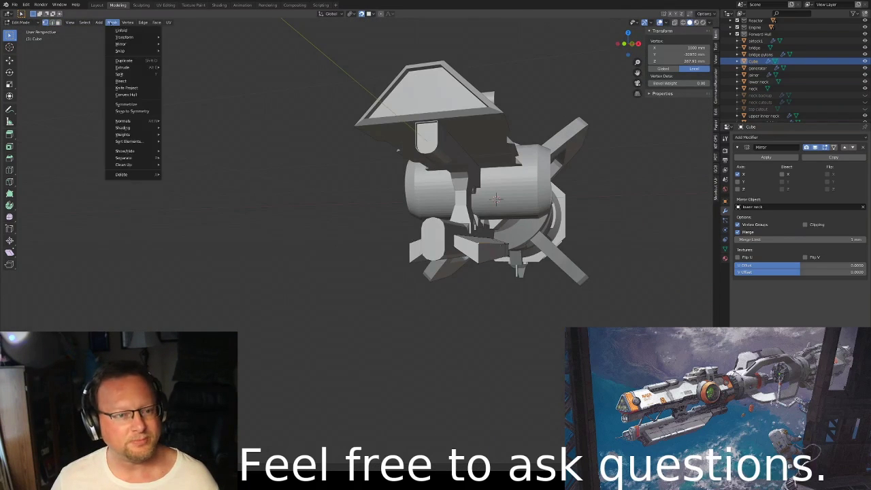
- Vertex-slide the cube's vertices and raise a face along Z to shape the slab
{"action": "key", "text": "shift+v"}
{"action": "middle_click_drag", "start_coordinate": [497, 199], "coordinate": [547, 182]}
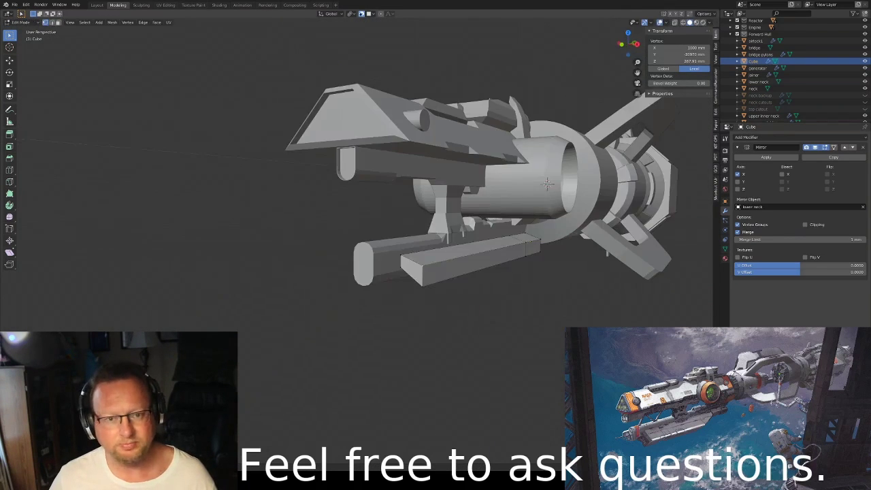
{"action": "left_click", "coordinate": [548, 183]}
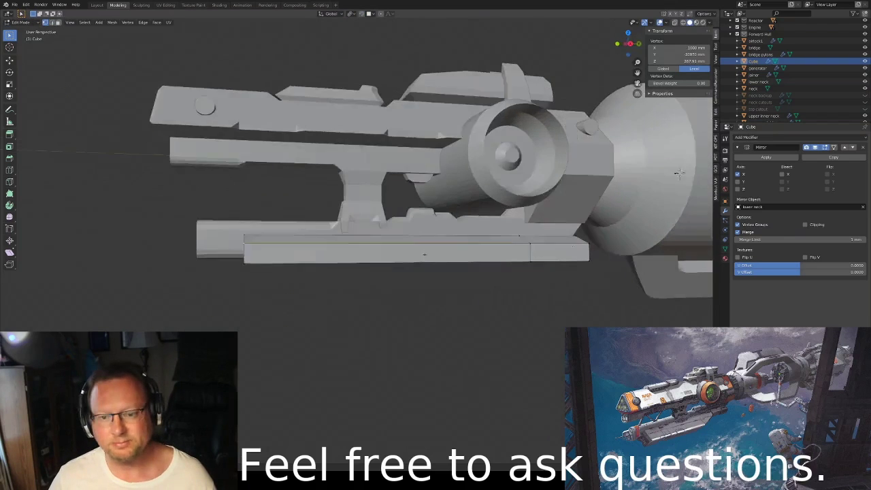
{"action": "mouse_move", "coordinate": [547, 182]}
{"action": "middle_mouse_down"}
{"action": "mouse_move", "coordinate": [465, 180]}
{"action": "mouse_move", "coordinate": [539, 191]}
{"action": "mouse_move", "coordinate": [683, 176]}
{"action": "mouse_move", "coordinate": [412, 259]}
{"action": "mouse_move", "coordinate": [479, 209]}
{"action": "mouse_move", "coordinate": [490, 280]}
{"action": "middle_mouse_up"}
{"action": "key", "text": "g"}
{"action": "key", "text": "z"}
{"action": "left_click", "coordinate": [544, 187]}
- From the front view, move a single slab vertex to angle the bar's end
{"action": "scroll", "coordinate": [683, 175], "scroll_direction": "up", "scroll_amount": 3}
{"action": "left_click", "coordinate": [412, 259]}
{"action": "key", "text": "KP_1"}
{"action": "key", "text": "KP_1"}
{"action": "key", "text": "KP_1"}
{"action": "left_click", "coordinate": [489, 280]}
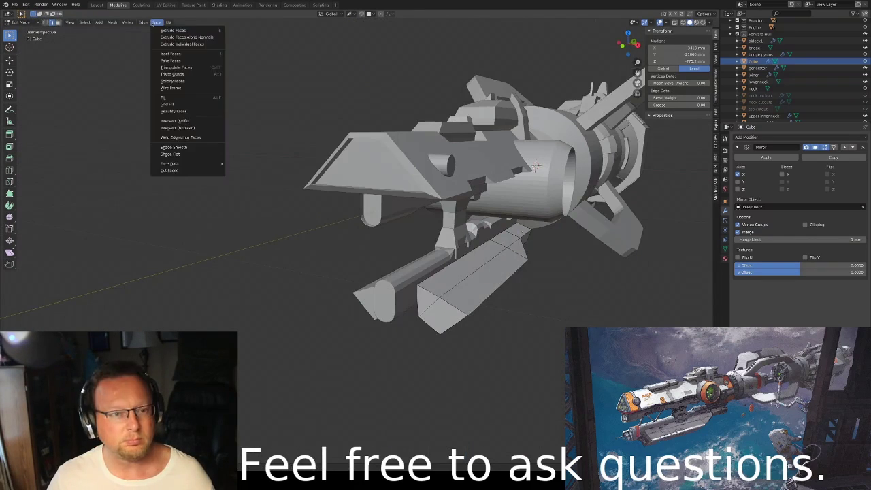
- Select a face on the lower slab and inspect the mirrored slabs up close
{"action": "middle_click_drag", "start_coordinate": [476, 204], "coordinate": [490, 225]}
{"action": "left_click", "coordinate": [477, 296]}
{"action": "middle_click_drag", "start_coordinate": [476, 296], "coordinate": [480, 198]}
{"action": "left_click", "coordinate": [156, 23]}
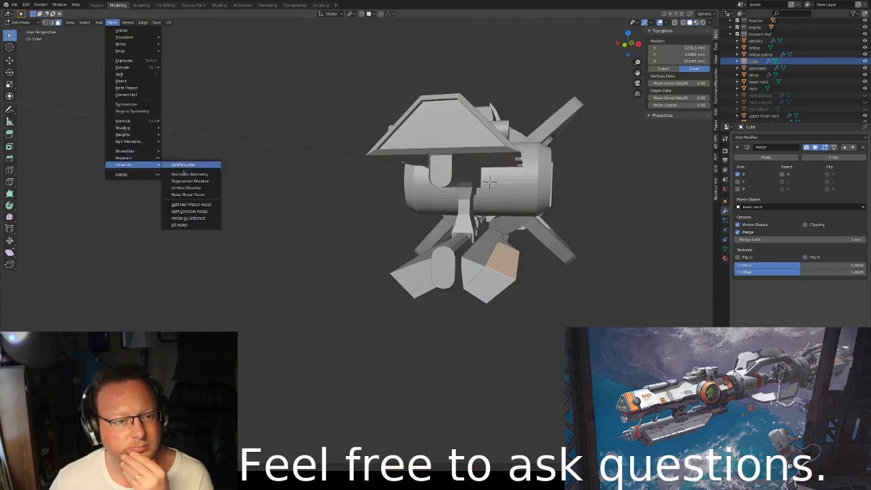
{"action": "key", "text": "Escape"}
{"action": "scroll", "coordinate": [447, 301], "scroll_direction": "up", "scroll_amount": 5}
{"action": "mouse_move", "coordinate": [436, 285]}
{"action": "middle_mouse_down"}
{"action": "mouse_move", "coordinate": [447, 301]}
{"action": "mouse_move", "coordinate": [294, 296]}
{"action": "mouse_move", "coordinate": [440, 232]}
{"action": "mouse_move", "coordinate": [354, 281]}
{"action": "mouse_move", "coordinate": [292, 286]}
{"action": "mouse_move", "coordinate": [562, 181]}
{"action": "mouse_move", "coordinate": [65, 182]}
{"action": "middle_mouse_up"}
{"action": "scroll", "coordinate": [374, 299], "scroll_direction": "down", "scroll_amount": 3}
{"action": "scroll", "coordinate": [440, 232], "scroll_direction": "up", "scroll_amount": 2}
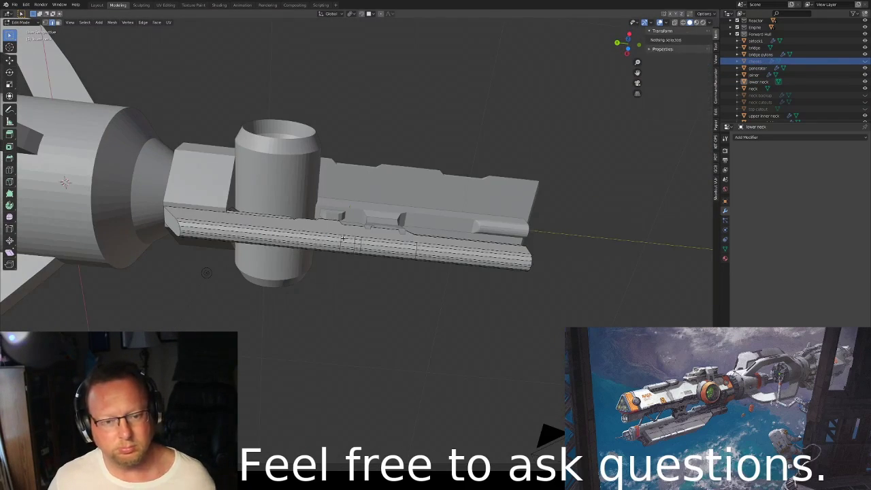
- Dissolve the joiner's redundant edges and turn on X-ray to view the whole engine
{"action": "key", "text": "Tab"}
{"action": "middle_click_drag", "start_coordinate": [65, 182], "coordinate": [563, 164]}
{"action": "left_click", "coordinate": [322, 213]}
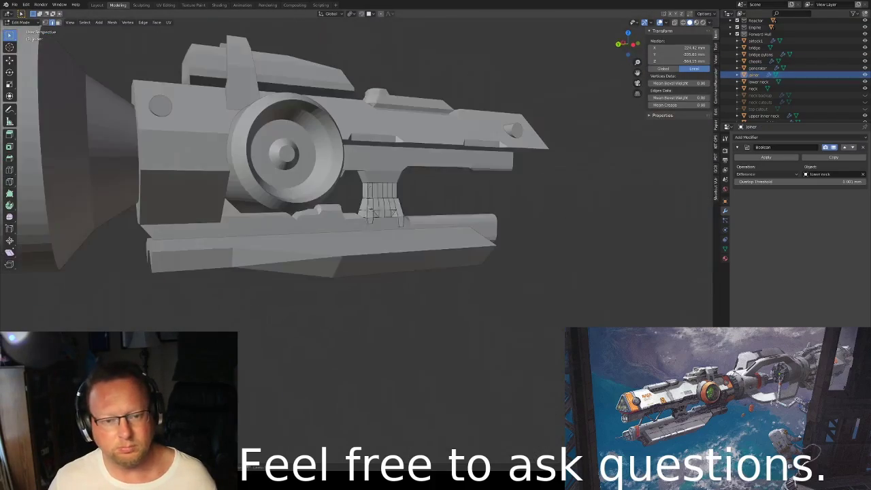
{"action": "scroll", "coordinate": [294, 251], "scroll_direction": "up", "scroll_amount": 5}
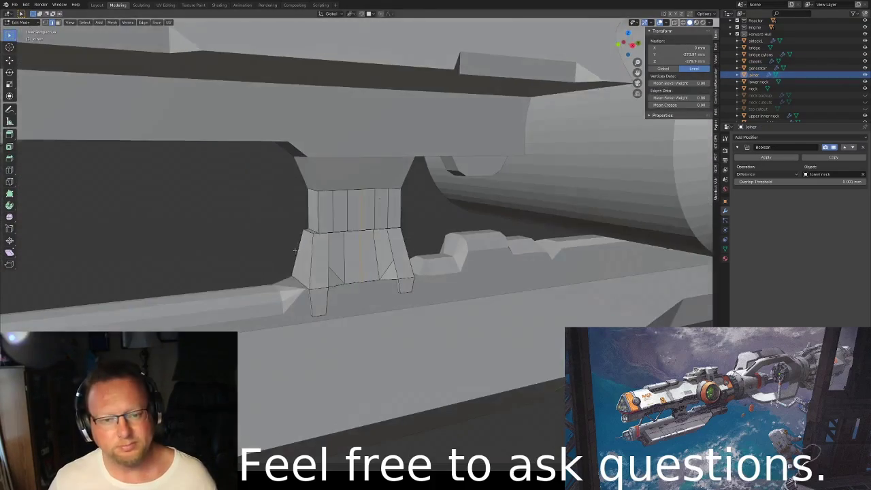
{"action": "key", "text": "alt+z"}
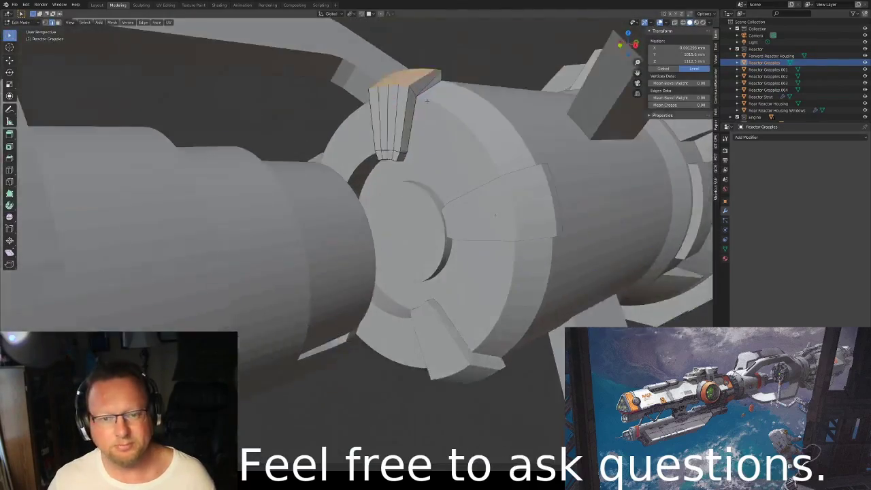
{"action": "middle_click_drag", "start_coordinate": [520, 158], "coordinate": [412, 160]}
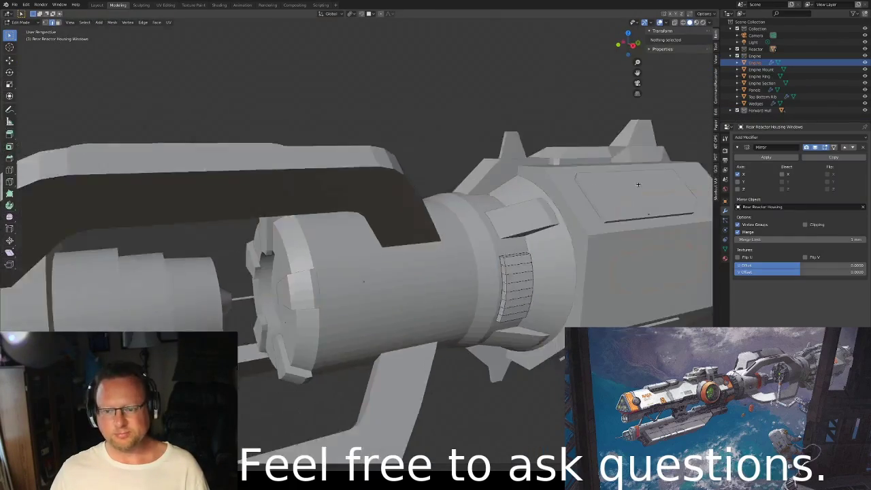
{"action": "middle_click_drag", "start_coordinate": [638, 184], "coordinate": [216, 174]}
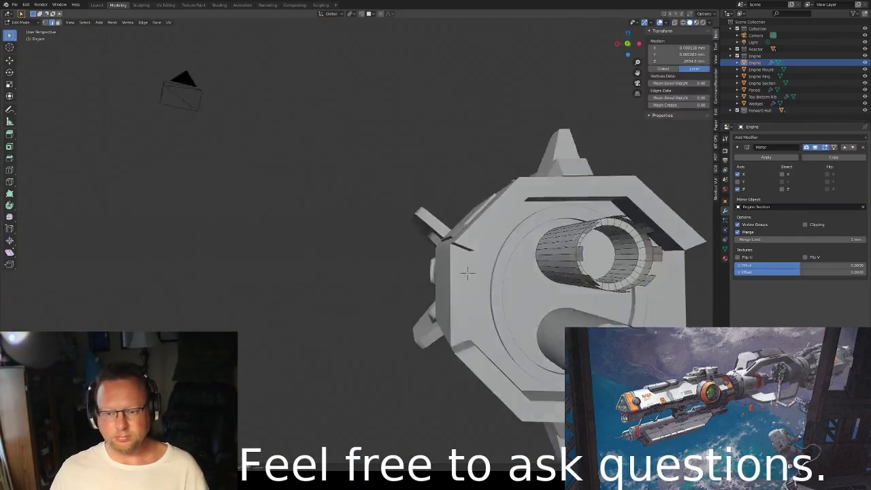
- Edit the Engine Section in X-ray and dissolve its redundant edges
{"action": "mouse_move", "coordinate": [216, 173]}
{"action": "middle_mouse_down"}
{"action": "mouse_move", "coordinate": [592, 281]}
{"action": "mouse_move", "coordinate": [320, 196]}
{"action": "mouse_move", "coordinate": [516, 182]}
{"action": "mouse_move", "coordinate": [419, 296]}
{"action": "mouse_move", "coordinate": [633, 150]}
{"action": "mouse_move", "coordinate": [476, 272]}
{"action": "mouse_move", "coordinate": [451, 274]}
{"action": "mouse_move", "coordinate": [385, 237]}
{"action": "mouse_move", "coordinate": [515, 287]}
{"action": "middle_mouse_up"}
{"action": "left_click", "coordinate": [320, 196]}
{"action": "key", "text": "alt+z"}
{"action": "key", "text": "alt+z"}
{"action": "key", "text": "alt+z"}
{"action": "key", "text": "x"}
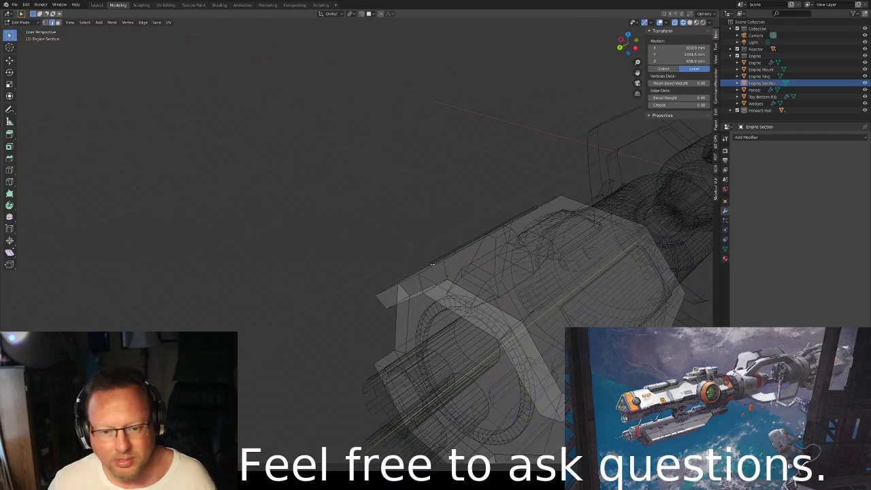
{"action": "left_click", "coordinate": [384, 237]}
- Select the engine section's stray vertices and collapse them into one
{"action": "left_click", "coordinate": [85, 21]}
{"action": "left_click", "coordinate": [224, 129]}
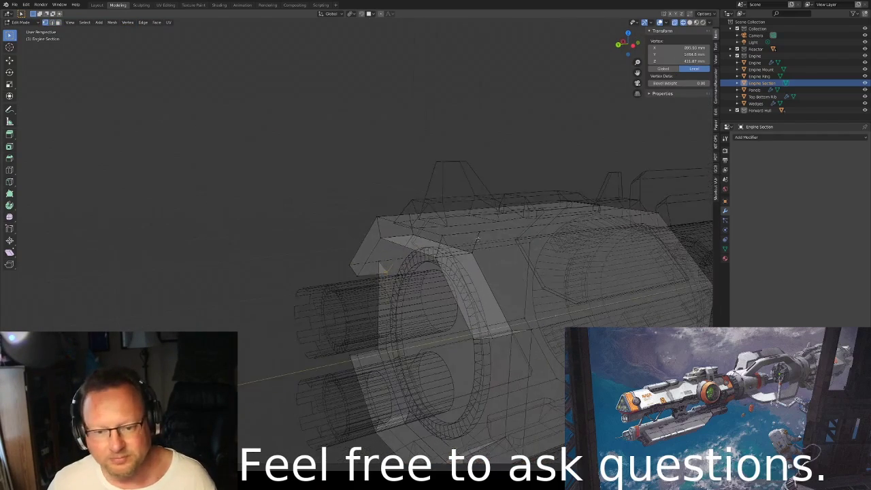
{"action": "middle_click_drag", "start_coordinate": [481, 251], "coordinate": [440, 410]}
{"action": "left_click", "coordinate": [368, 423]}
{"action": "middle_click_drag", "start_coordinate": [368, 422], "coordinate": [370, 331]}
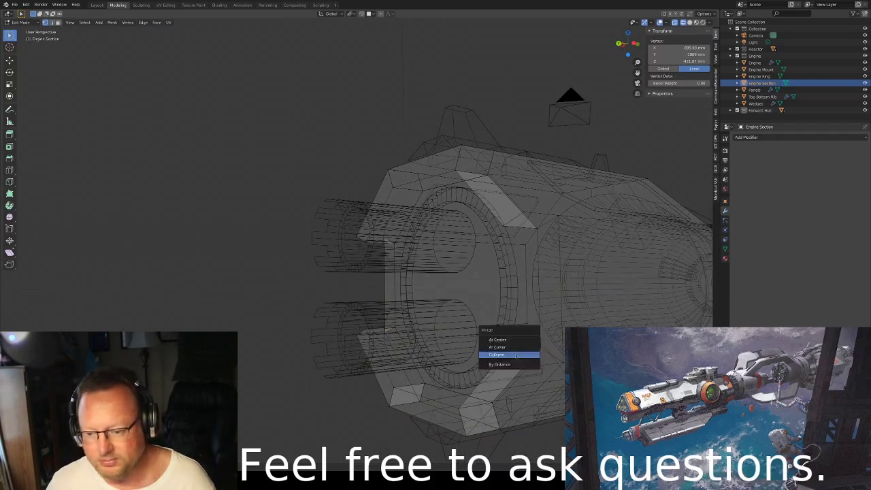
{"action": "left_click", "coordinate": [516, 355]}
{"action": "middle_click_drag", "start_coordinate": [515, 356], "coordinate": [504, 381]}
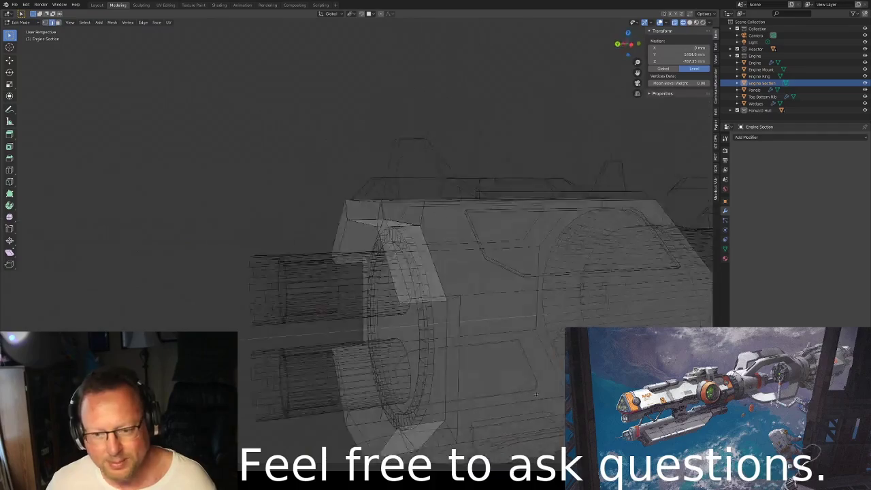
{"action": "key", "text": "Tab"}
- Move through the Top Bottom Rib and Wedges objects to open the bridge pylons in Edit Mode
{"action": "left_click", "coordinate": [395, 198]}
{"action": "key", "text": "Tab"}
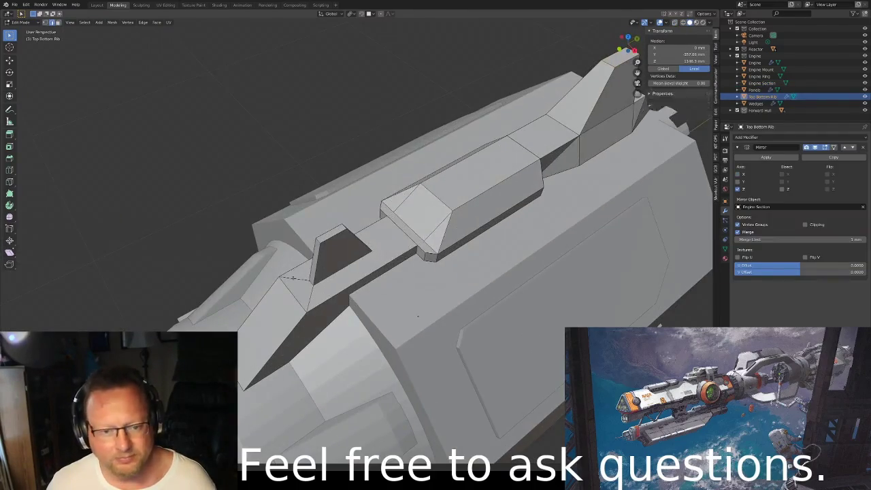
{"action": "middle_click_drag", "start_coordinate": [395, 198], "coordinate": [470, 259]}
{"action": "scroll", "coordinate": [480, 407], "scroll_direction": "up", "scroll_amount": 3}
{"action": "left_click", "coordinate": [481, 407]}
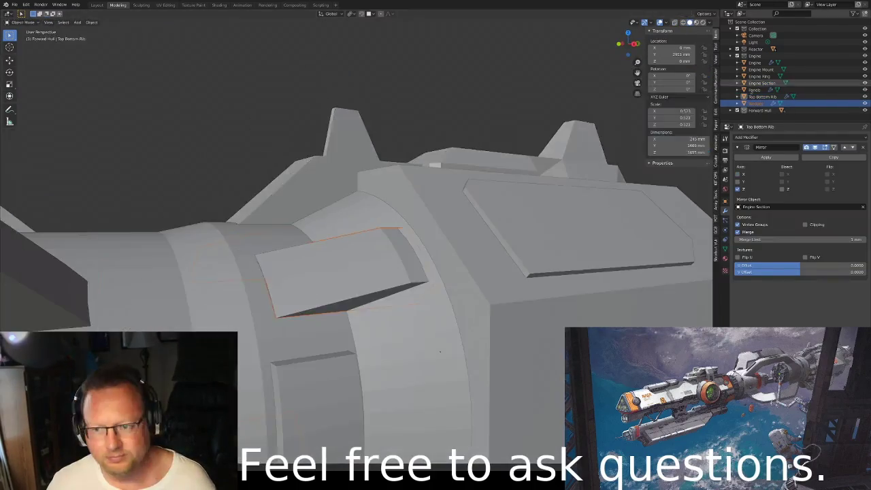
{"action": "mouse_move", "coordinate": [481, 407]}
{"action": "middle_mouse_down", "text": "shift"}
{"action": "mouse_move", "coordinate": [385, 316]}
{"action": "mouse_move", "coordinate": [337, 383]}
{"action": "mouse_move", "coordinate": [408, 341]}
{"action": "middle_mouse_up", "text": "shift"}
{"action": "left_click", "coordinate": [385, 316]}
{"action": "scroll", "coordinate": [384, 317], "scroll_direction": "down", "scroll_amount": 4}
- Select the upper inner neck and open it in Edit Mode
{"action": "scroll", "coordinate": [336, 383], "scroll_direction": "up", "scroll_amount": 3}
{"action": "left_click", "coordinate": [336, 383]}
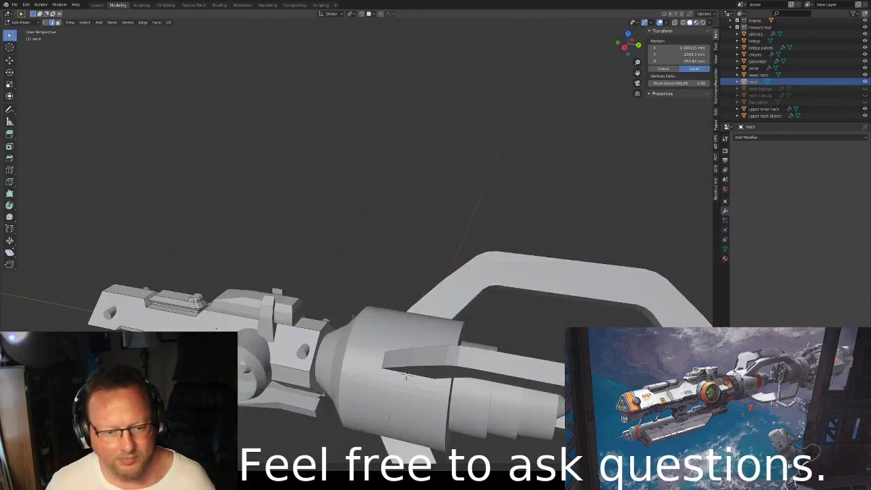
{"action": "scroll", "coordinate": [408, 340], "scroll_direction": "up", "scroll_amount": 3}
{"action": "key", "text": "Tab"}
{"action": "left_click", "coordinate": [388, 341]}
{"action": "mouse_move", "coordinate": [559, 306]}
{"action": "middle_mouse_down"}
{"action": "mouse_move", "coordinate": [388, 340]}
{"action": "mouse_move", "coordinate": [218, 255]}
{"action": "middle_mouse_up"}
{"action": "key", "text": "Tab"}
- Select the redundant upper inner neck edges in X-ray and dissolve them
{"action": "mouse_move", "coordinate": [680, 289]}
{"action": "middle_mouse_down"}
{"action": "mouse_move", "coordinate": [544, 204]}
{"action": "mouse_move", "coordinate": [554, 264]}
{"action": "mouse_move", "coordinate": [537, 326]}
{"action": "mouse_move", "coordinate": [388, 293]}
{"action": "mouse_move", "coordinate": [539, 169]}
{"action": "middle_mouse_up"}
{"action": "key", "text": "alt+z"}
{"action": "key", "text": "alt+z"}
{"action": "left_click", "coordinate": [522, 251]}
{"action": "scroll", "coordinate": [521, 251], "scroll_direction": "up", "scroll_amount": 5}
{"action": "scroll", "coordinate": [537, 326], "scroll_direction": "down", "scroll_amount": 2}
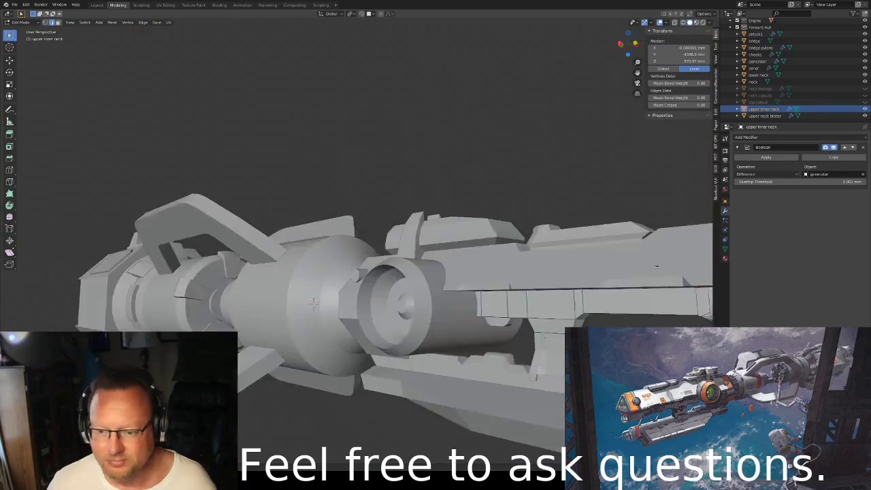
{"action": "key", "text": "x"}
{"action": "left_click", "coordinate": [388, 296]}
{"action": "key", "text": "alt+z"}
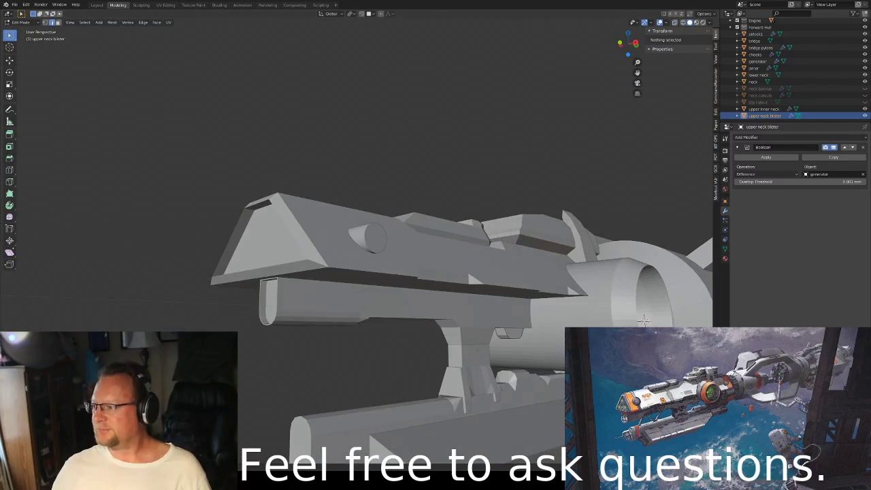
{"action": "scroll", "coordinate": [643, 320], "scroll_direction": "down", "scroll_amount": 3}
- Switch back to Object Mode from the header's mode list
{"action": "left_click", "coordinate": [20, 22]}
{"action": "left_click", "coordinate": [28, 32]}
{"action": "middle_click_drag", "start_coordinate": [409, 238], "coordinate": [571, 259]}
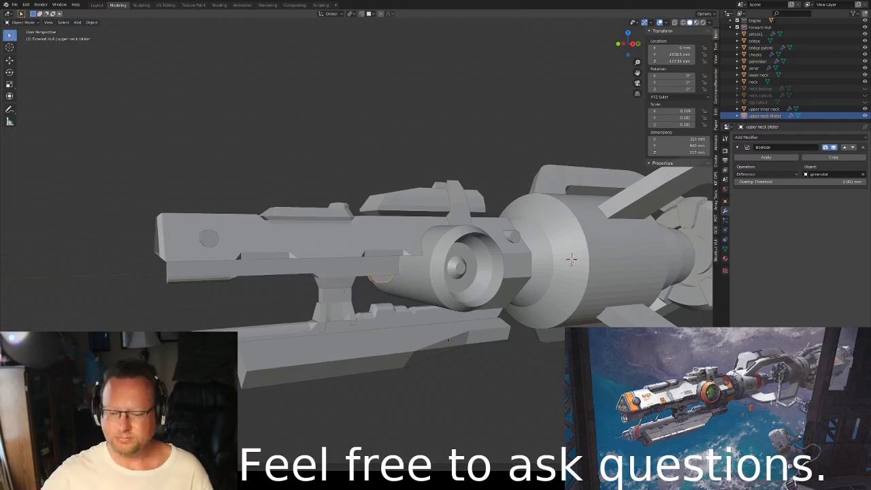
- Add a cube and scale it into a thin bar tilted 45° on X
{"action": "key", "text": "shift+a"}
{"action": "left_click", "coordinate": [448, 152]}
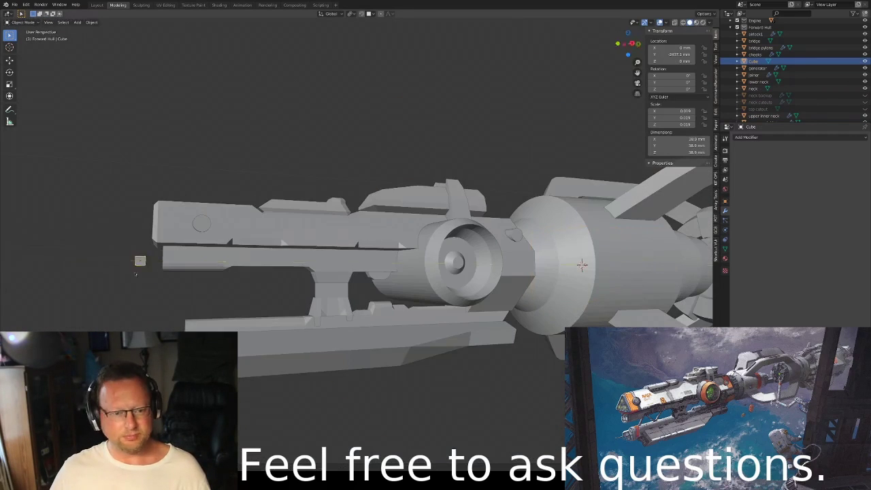
{"action": "mouse_move", "coordinate": [136, 274]}
{"action": "middle_mouse_down"}
{"action": "mouse_move", "coordinate": [243, 251]}
{"action": "mouse_move", "coordinate": [409, 245]}
{"action": "middle_mouse_up"}
{"action": "type", "text": "szr45"}
{"action": "key", "text": "Return"}
- Give the strut bar a Boolean modifier using the upper inner neck as its object
{"action": "left_click", "coordinate": [747, 137]}
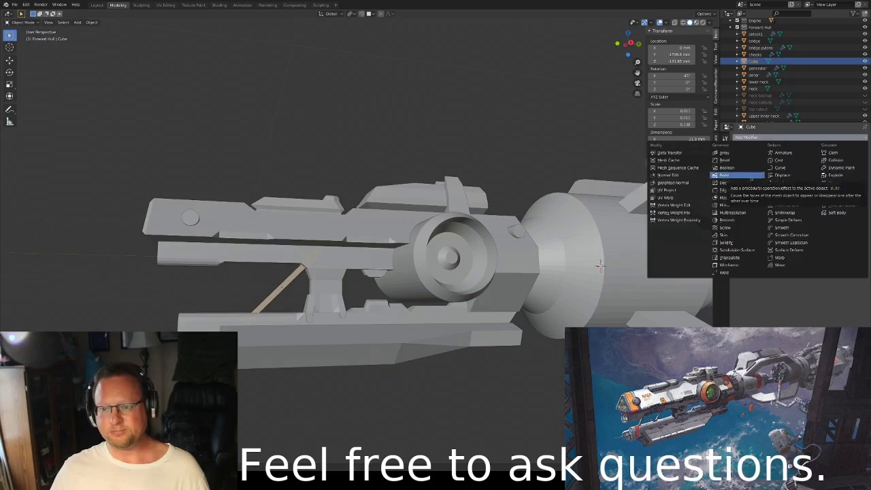
{"action": "left_click", "coordinate": [725, 168]}
{"action": "left_click", "coordinate": [749, 137]}
{"action": "left_click", "coordinate": [826, 223]}
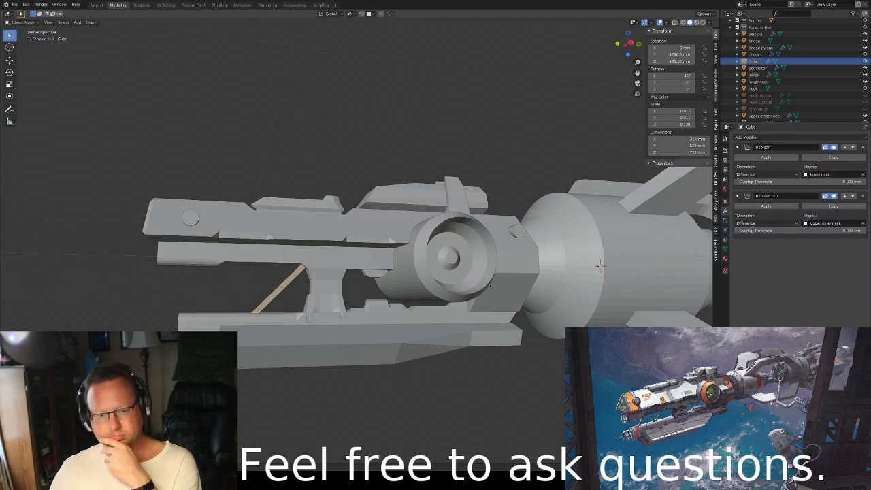
{"action": "scroll", "coordinate": [599, 265], "scroll_direction": "up", "scroll_amount": 5}
{"action": "mouse_move", "coordinate": [599, 265]}
{"action": "middle_mouse_down"}
{"action": "mouse_move", "coordinate": [297, 309]}
{"action": "mouse_move", "coordinate": [275, 284]}
{"action": "mouse_move", "coordinate": [444, 257]}
{"action": "middle_mouse_up"}
- Duplicate the strut and rotate the copy 90° around X
{"action": "key", "text": "shift+d"}
{"action": "key", "text": "r"}
{"action": "key", "text": "x"}
{"action": "key", "text": "9"}
{"action": "key", "text": "0"}
{"action": "key", "text": "Return"}
{"action": "left_click", "coordinate": [246, 294]}
- Position and rotate Strut2 and Strut1.001 around X to complete the diagonal truss
{"action": "key", "text": "Tab"}
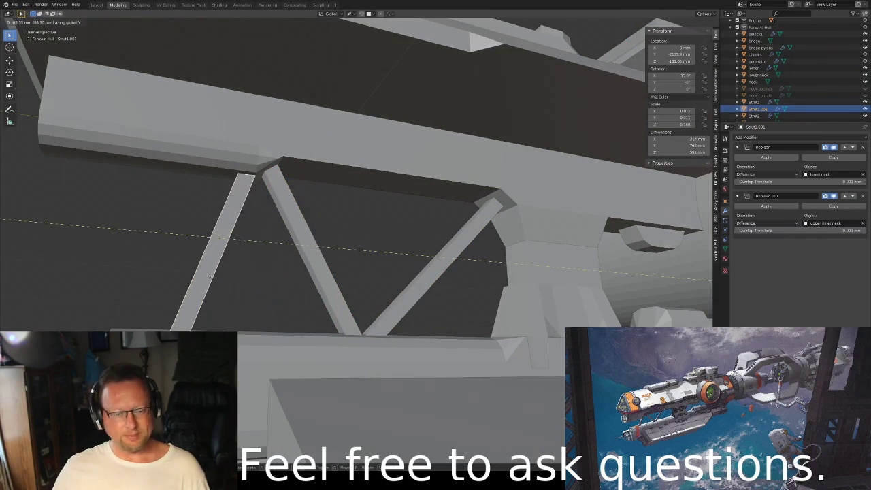
{"action": "left_click", "coordinate": [210, 276]}
{"action": "mouse_move", "coordinate": [210, 276]}
{"action": "middle_mouse_down"}
{"action": "mouse_move", "coordinate": [261, 302]}
{"action": "mouse_move", "coordinate": [297, 233]}
{"action": "mouse_move", "coordinate": [224, 204]}
{"action": "mouse_move", "coordinate": [170, 286]}
{"action": "middle_mouse_up"}
{"action": "left_click", "coordinate": [281, 303]}
{"action": "left_click", "coordinate": [316, 241]}
{"action": "left_click", "coordinate": [225, 204]}
{"action": "key", "text": "r"}
{"action": "key", "text": "x"}
{"action": "left_click", "coordinate": [129, 326]}
- Add a cylinder for an antenna and begin scaling it down
{"action": "scroll", "coordinate": [273, 272], "scroll_direction": "down", "scroll_amount": 5}
{"action": "scroll", "coordinate": [383, 283], "scroll_direction": "up", "scroll_amount": 3}
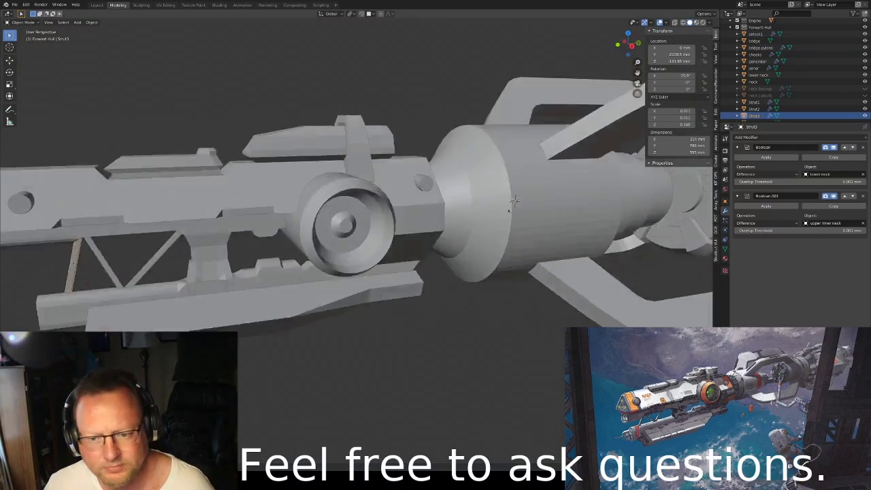
{"action": "scroll", "coordinate": [383, 283], "scroll_direction": "down", "scroll_amount": 2}
{"action": "middle_click_drag", "start_coordinate": [383, 283], "coordinate": [299, 272]}
{"action": "key", "text": "shift+a"}
{"action": "left_click", "coordinate": [301, 334]}
{"action": "key", "text": "s"}
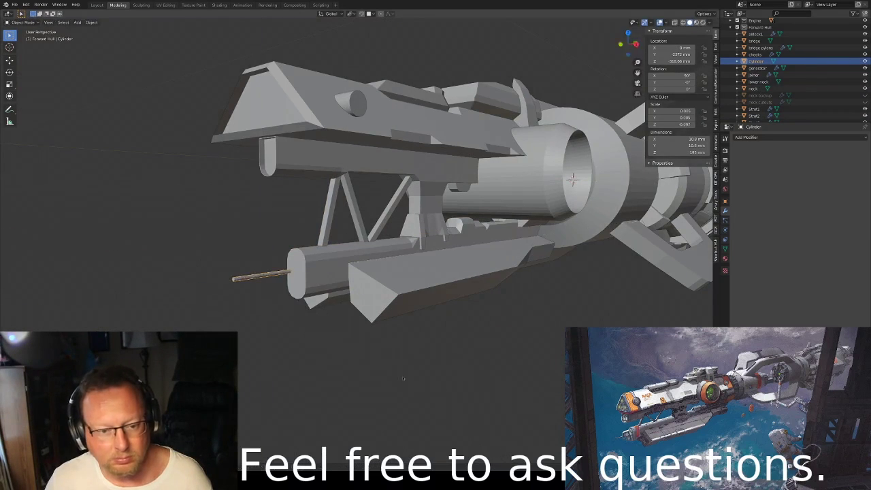
- Move the antenna cylinder to its height on the lower bar in front view
{"action": "key", "text": "KP_1"}
{"action": "key", "text": "g"}
{"action": "left_click", "coordinate": [238, 311]}
{"action": "middle_click_drag", "start_coordinate": [238, 311], "coordinate": [249, 247]}
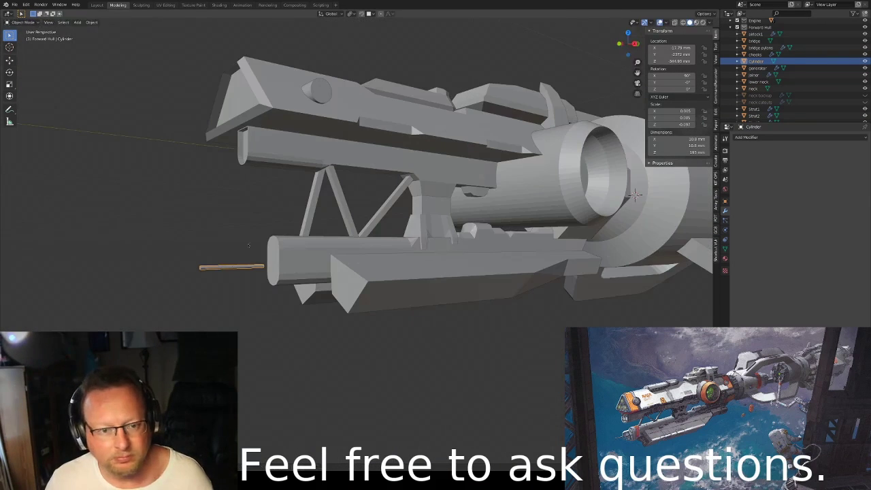
{"action": "middle_click_drag", "start_coordinate": [315, 194], "coordinate": [616, 172]}
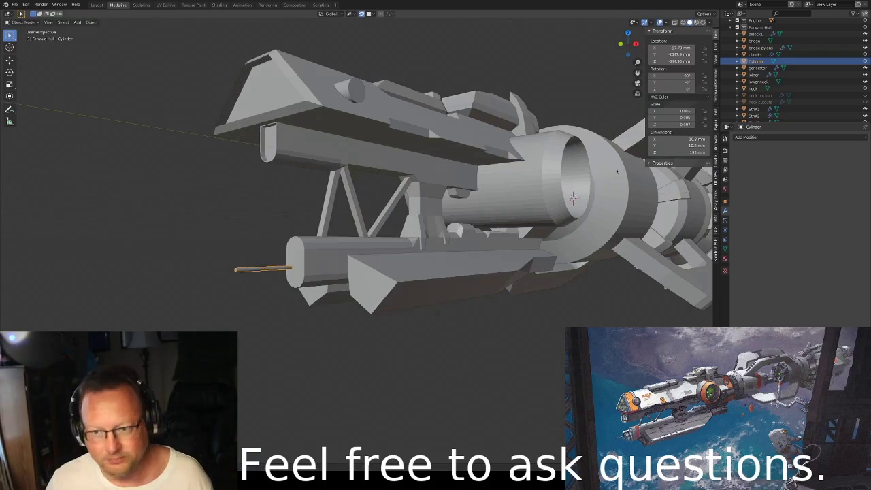
- Place the Antenna.002 copy beside the others and scale its length along Y
{"action": "key", "text": "KP_1"}
{"action": "middle_click_drag", "start_coordinate": [217, 276], "coordinate": [204, 276]}
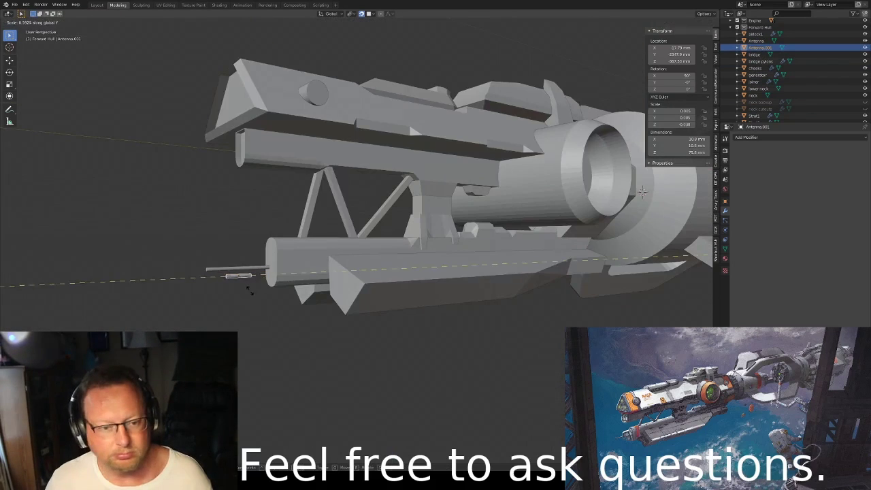
{"action": "key", "text": "KP_1"}
{"action": "left_click", "coordinate": [280, 285]}
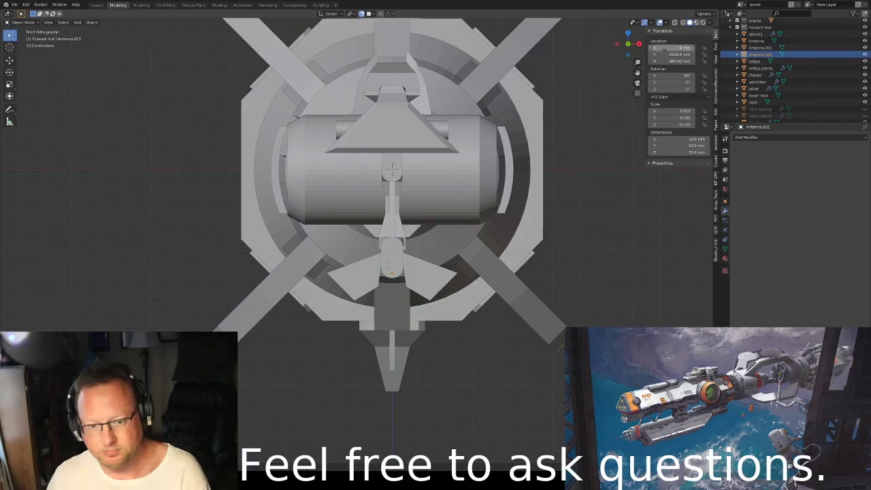
{"action": "middle_click_drag", "start_coordinate": [391, 205], "coordinate": [368, 293]}
{"action": "key", "text": "s"}
{"action": "key", "text": "y"}
{"action": "left_click", "coordinate": [596, 185]}
{"action": "mouse_move", "coordinate": [596, 185]}
{"action": "middle_mouse_down"}
{"action": "mouse_move", "coordinate": [659, 207]}
{"action": "mouse_move", "coordinate": [596, 194]}
{"action": "mouse_move", "coordinate": [620, 218]}
{"action": "middle_mouse_up"}
- Open the Engine Section in Edit Mode and inset its large side face
{"action": "left_click", "coordinate": [622, 221]}
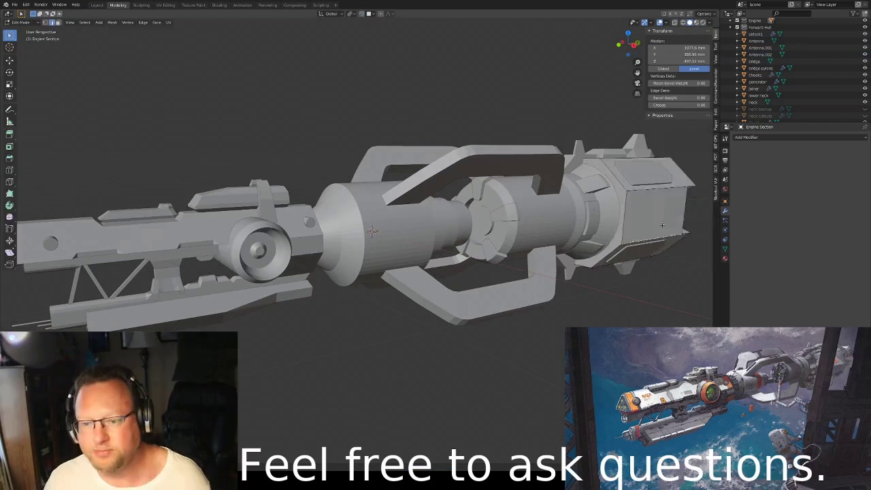
{"action": "key", "text": "Tab"}
{"action": "scroll", "coordinate": [435, 225], "scroll_direction": "up", "scroll_amount": 5}
{"action": "middle_click_drag", "start_coordinate": [275, 266], "coordinate": [293, 264]}
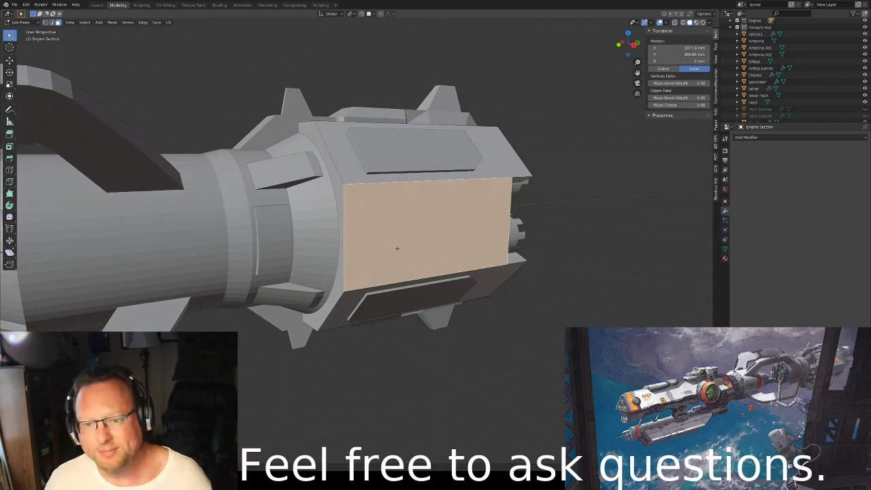
{"action": "left_click", "coordinate": [439, 238]}
{"action": "middle_click_drag", "start_coordinate": [438, 238], "coordinate": [471, 276]}
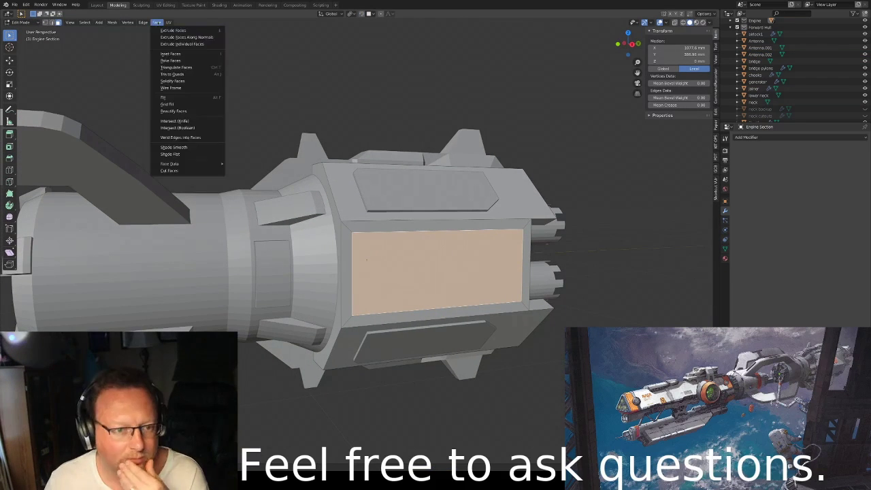
- Knife notches into the inset panel in side view and clear the unwanted cut edges
{"action": "key", "text": "KP_3"}
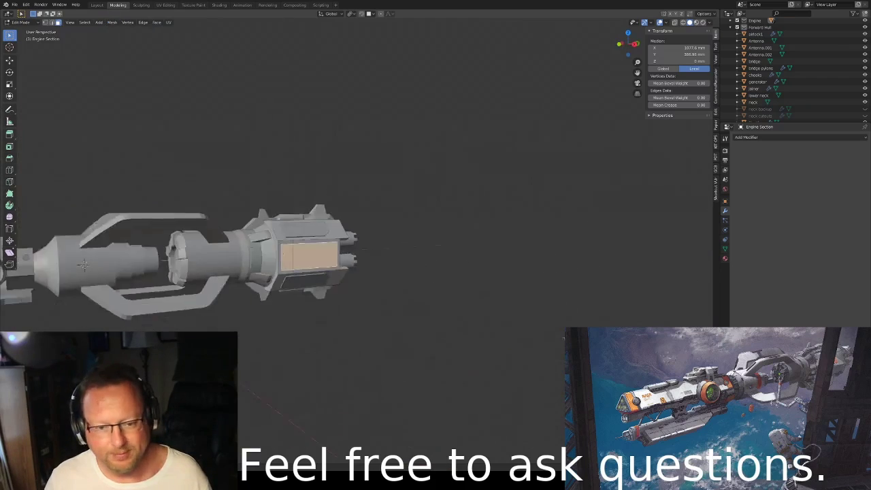
{"action": "key", "text": "KP_Decimal"}
{"action": "key", "text": "Home"}
{"action": "key", "text": "KP_Decimal"}
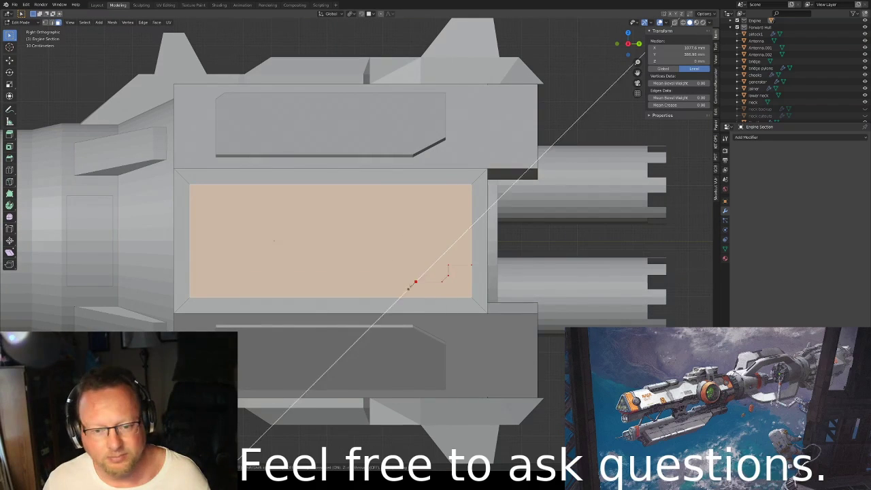
{"action": "left_click", "coordinate": [410, 297]}
{"action": "key", "text": "Return"}
{"action": "key", "text": "x"}
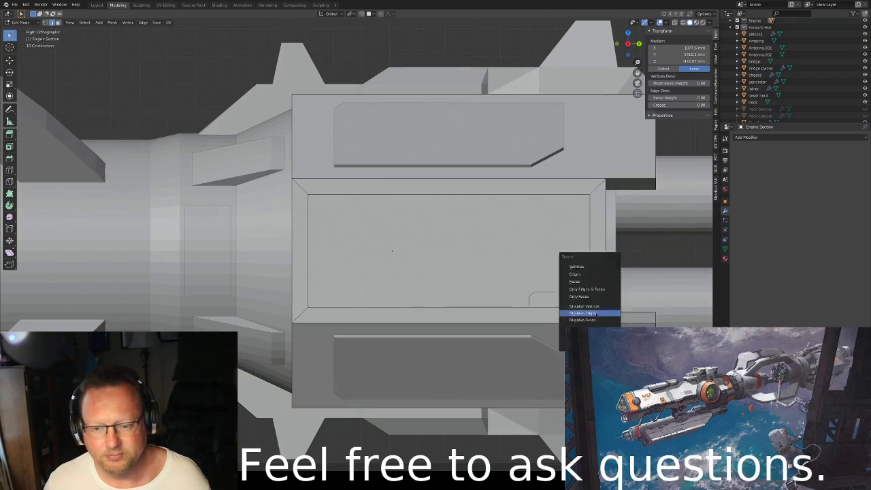
{"action": "key", "text": "Escape"}
{"action": "middle_click_drag", "start_coordinate": [358, 206], "coordinate": [476, 224]}
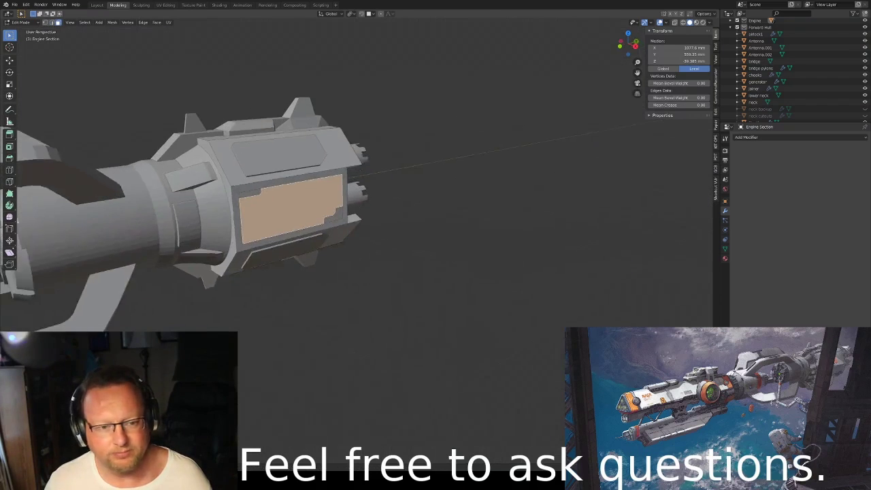
{"action": "key", "text": "Tab"}
{"action": "key", "text": "Tab"}
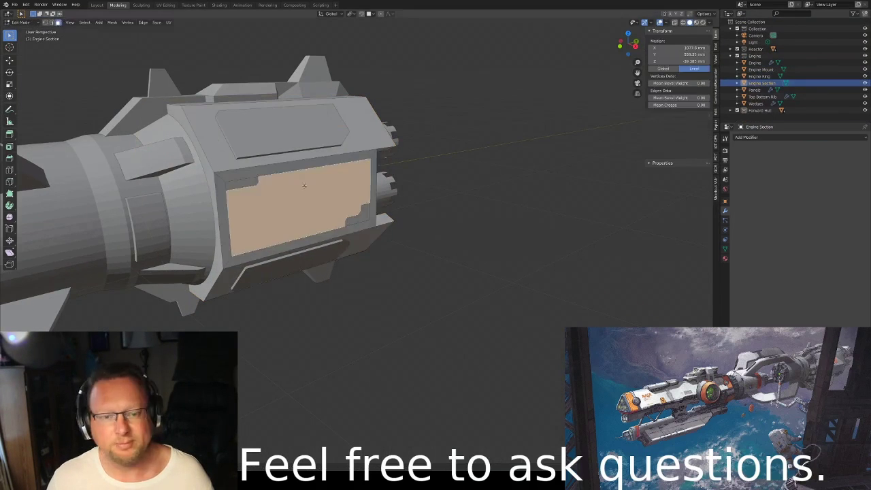
- Separate the notched face into the Panels2 piece and edit it in X-ray
{"action": "key", "text": "p"}
{"action": "key", "text": "s"}
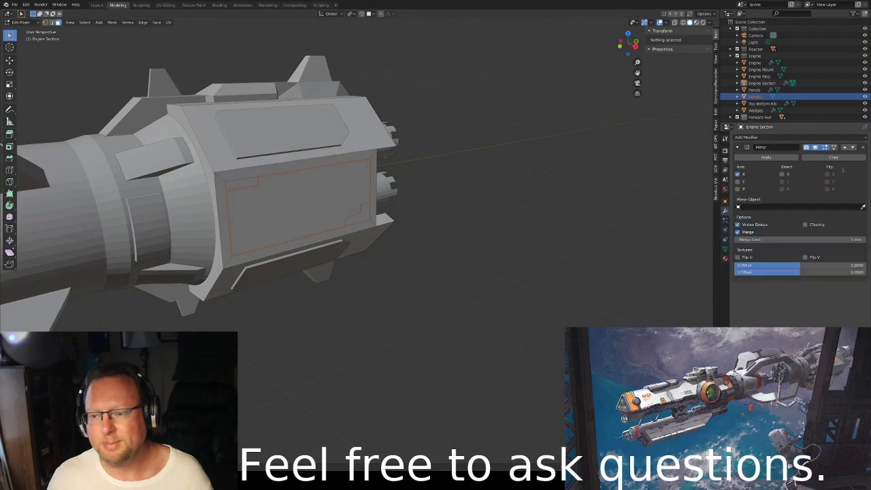
{"action": "left_click", "coordinate": [756, 97]}
{"action": "mouse_move", "coordinate": [408, 204]}
{"action": "middle_mouse_down"}
{"action": "mouse_move", "coordinate": [358, 240]}
{"action": "mouse_move", "coordinate": [408, 204]}
{"action": "middle_mouse_up"}
{"action": "key", "text": "a"}
{"action": "scroll", "coordinate": [359, 240], "scroll_direction": "up", "scroll_amount": 2}
{"action": "key", "text": "alt+z"}
- Align Panels2 and Engine Section in Right Orthographic view, returning to solid display
{"action": "left_click", "coordinate": [761, 82]}
{"action": "middle_click_drag", "start_coordinate": [544, 272], "coordinate": [647, 300]}
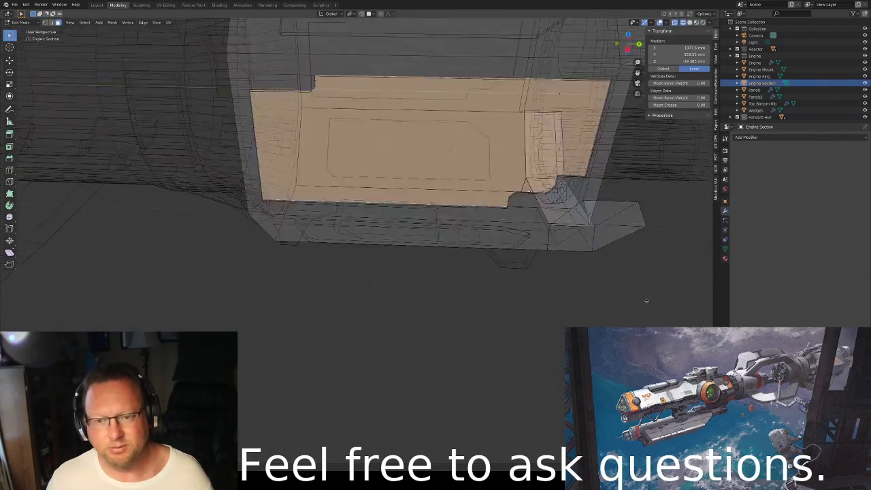
{"action": "key", "text": "KP_3"}
{"action": "left_click", "coordinate": [112, 21]}
{"action": "key", "text": "alt+q"}
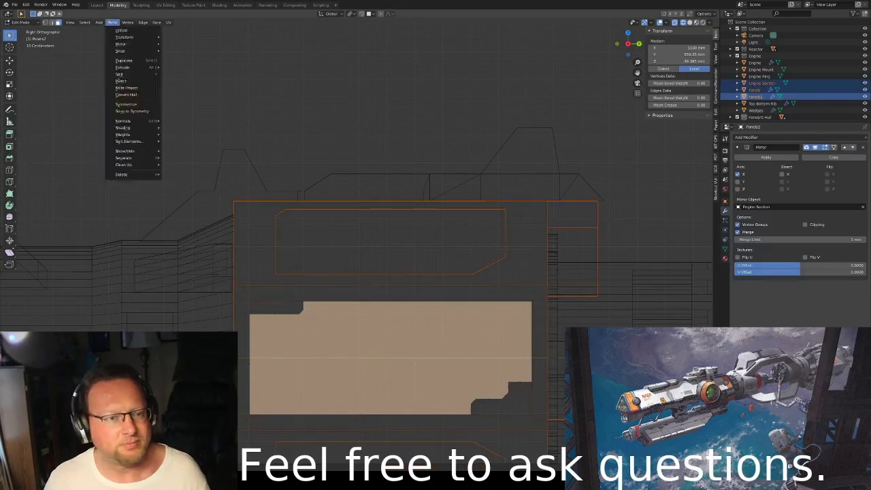
{"action": "middle_click_drag", "start_coordinate": [204, 170], "coordinate": [265, 196]}
{"action": "key", "text": "Tab"}
{"action": "key", "text": "Tab"}
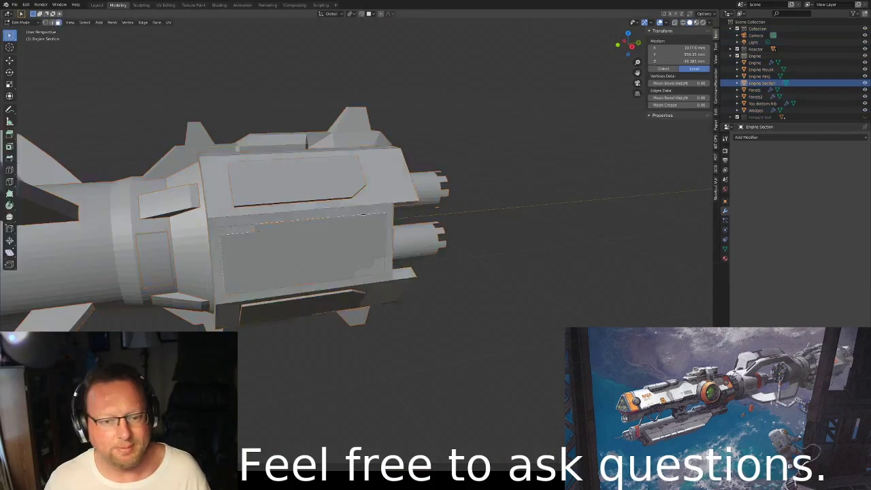
{"action": "middle_click_drag", "start_coordinate": [267, 230], "coordinate": [179, 234]}
{"action": "key", "text": "alt+z"}
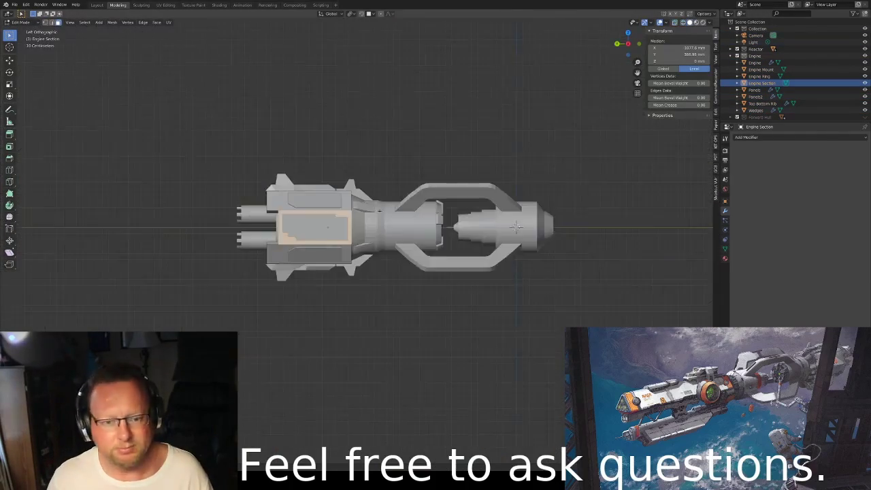
{"action": "scroll", "coordinate": [338, 230], "scroll_direction": "up", "scroll_amount": 8}
- Switch editing between Panels2 and Engine Section and attempt a Knife Project of the panel outline
{"action": "key", "text": "alt+q"}
{"action": "key", "text": "alt+q"}
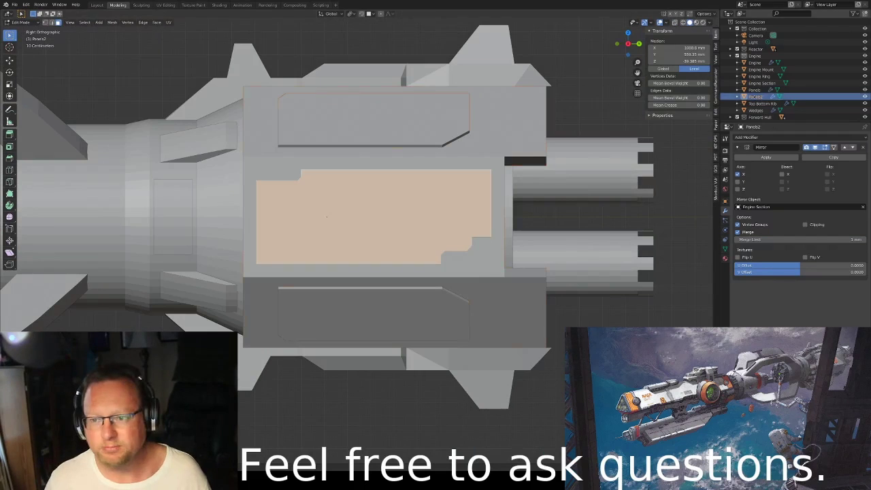
{"action": "left_click", "coordinate": [498, 211]}
{"action": "middle_click_drag", "start_coordinate": [498, 211], "coordinate": [424, 216]}
{"action": "key", "text": "KP_3"}
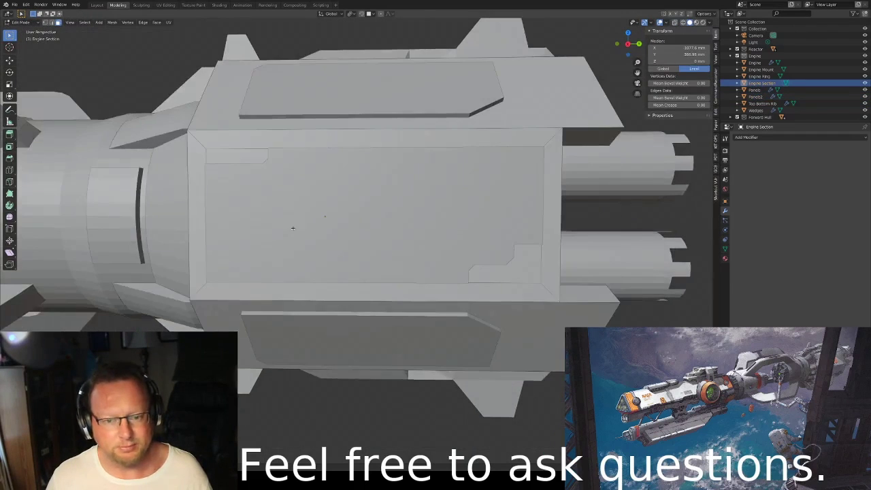
{"action": "scroll", "coordinate": [408, 211], "scroll_direction": "down", "scroll_amount": 2}
{"action": "key", "text": "alt+q"}
{"action": "key", "text": "l"}
{"action": "key", "text": "alt+q"}
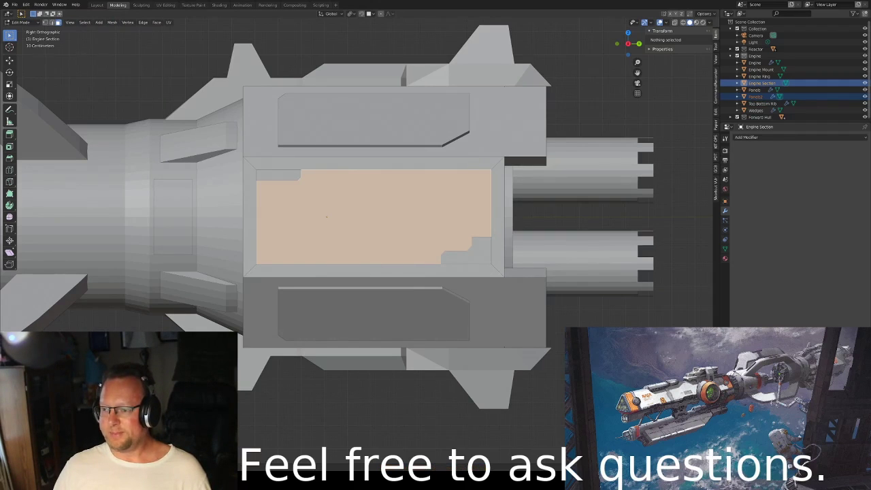
{"action": "key", "text": "alt+q"}
{"action": "key", "text": "alt+q"}
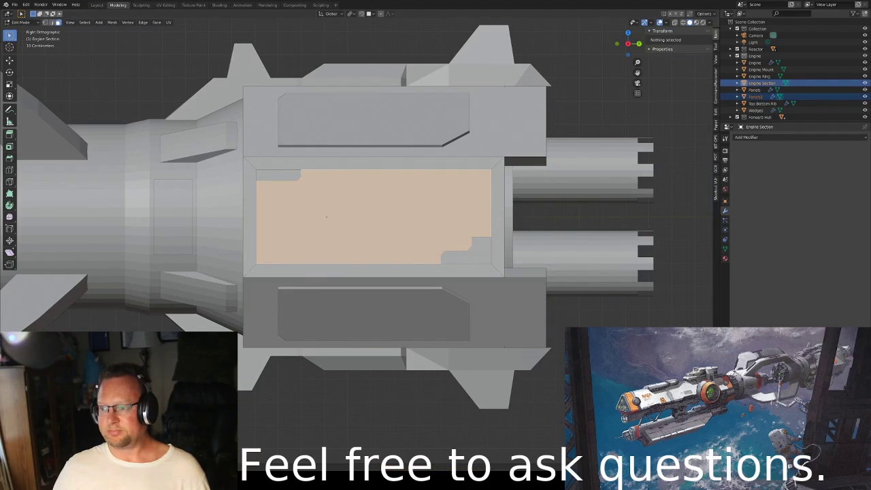
{"action": "key", "text": "alt+q"}
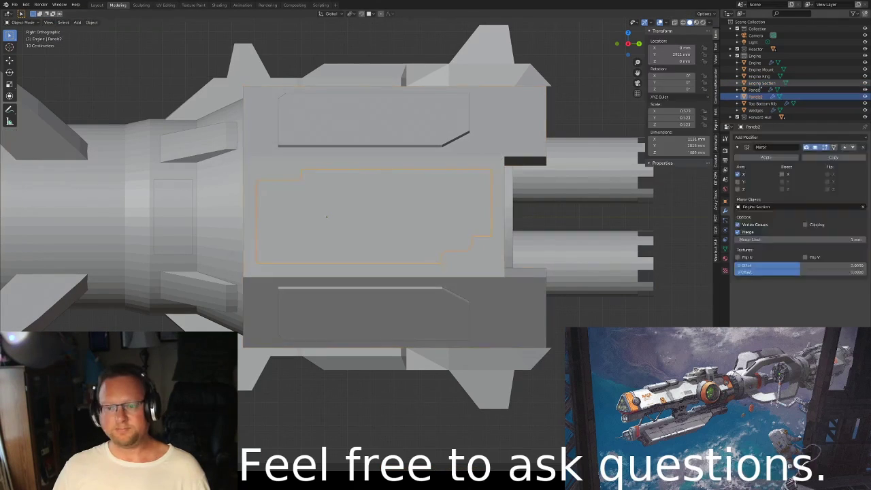
- Select Panels2 with the engine section and separate the face into Panels2.001
{"action": "key", "text": "alt+q"}
{"action": "left_click", "coordinate": [112, 21]}
{"action": "left_click", "coordinate": [121, 89]}
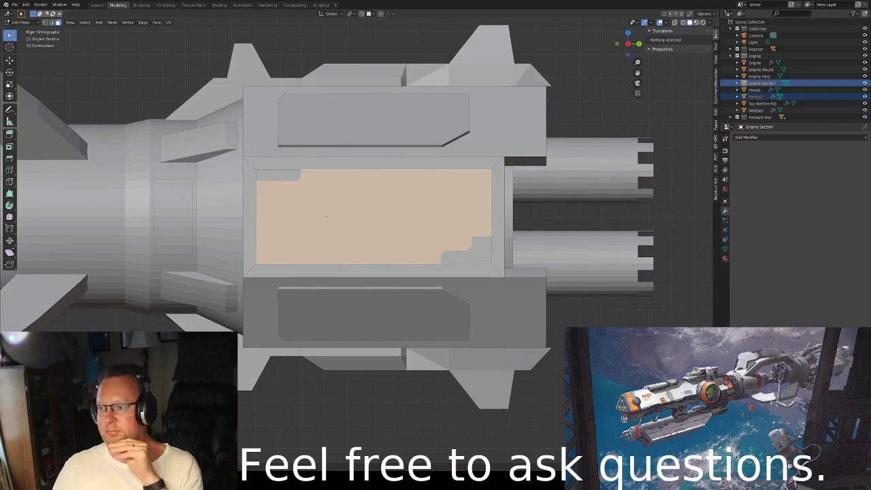
{"action": "key", "text": "p"}
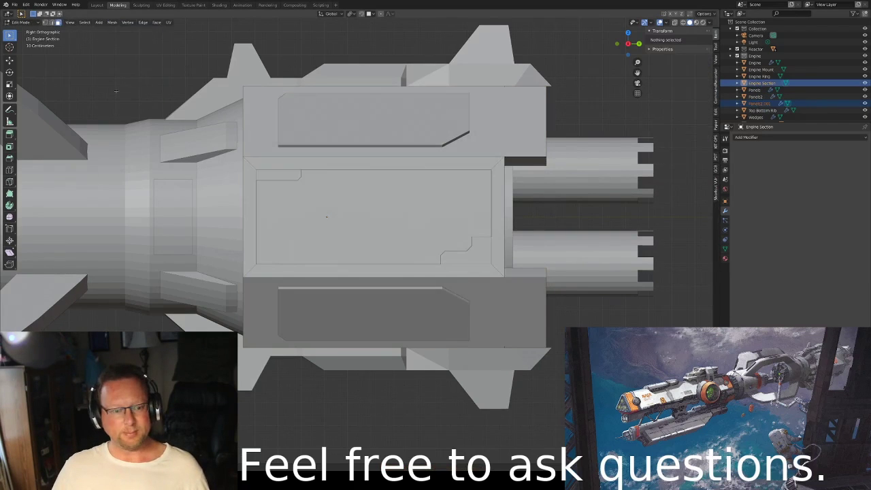
- Select the engine section's whole notched side panel via linked selection in X-ray
{"action": "middle_click_drag", "start_coordinate": [327, 217], "coordinate": [357, 251]}
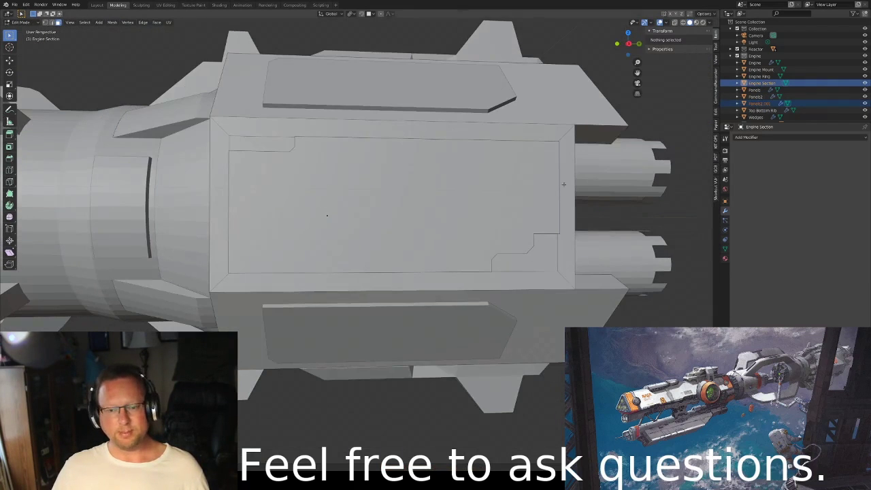
{"action": "left_click", "coordinate": [535, 257]}
{"action": "mouse_move", "coordinate": [536, 258]}
{"action": "middle_mouse_down"}
{"action": "mouse_move", "coordinate": [479, 294]}
{"action": "mouse_move", "coordinate": [439, 257]}
{"action": "middle_mouse_up"}
{"action": "key", "text": "alt+z"}
{"action": "key", "text": "ctrl+l"}
{"action": "key", "text": "ctrl+l"}
{"action": "key", "text": "Tab"}
{"action": "left_click", "coordinate": [438, 257]}
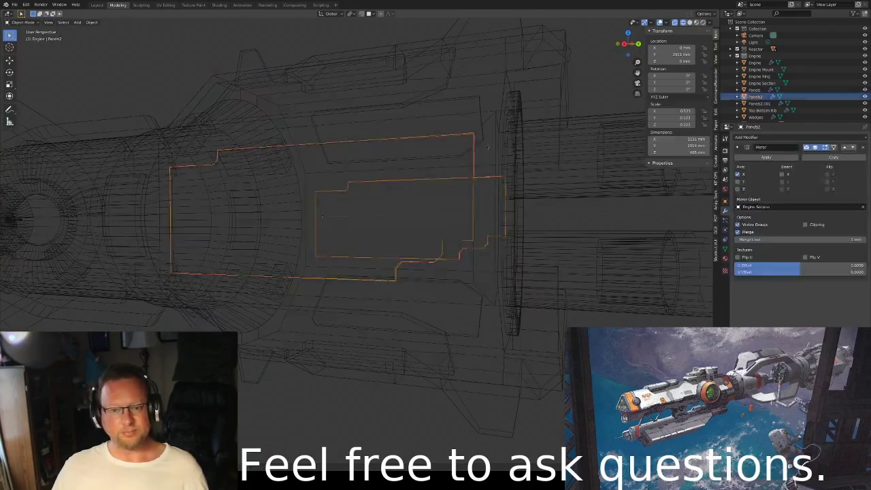
{"action": "key", "text": "alt+z"}
{"action": "key", "text": "ctrl+z"}
- Separate the engine section's large side panel faces into new Engine Section pieces
{"action": "key", "text": "p"}
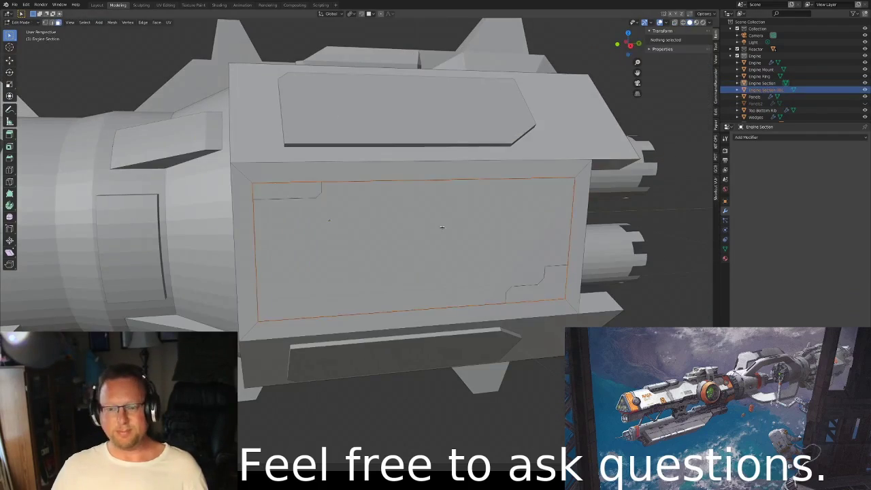
{"action": "mouse_move", "coordinate": [395, 216]}
{"action": "middle_mouse_down"}
{"action": "mouse_move", "coordinate": [298, 279]}
{"action": "mouse_move", "coordinate": [479, 219]}
{"action": "mouse_move", "coordinate": [398, 271]}
{"action": "mouse_move", "coordinate": [458, 254]}
{"action": "mouse_move", "coordinate": [381, 225]}
{"action": "mouse_move", "coordinate": [344, 193]}
{"action": "mouse_move", "coordinate": [472, 190]}
{"action": "middle_mouse_up"}
{"action": "key", "text": "Tab"}
{"action": "key", "text": "alt+z"}
{"action": "left_click", "coordinate": [476, 221]}
{"action": "key", "text": "Tab"}
{"action": "key", "text": "alt+z"}
{"action": "left_click", "coordinate": [399, 271]}
{"action": "key", "text": "p"}
- Inspect the small Engine Section.001 piece in side view and Edit Mode
{"action": "left_click", "coordinate": [458, 255]}
{"action": "key", "text": "KP_3"}
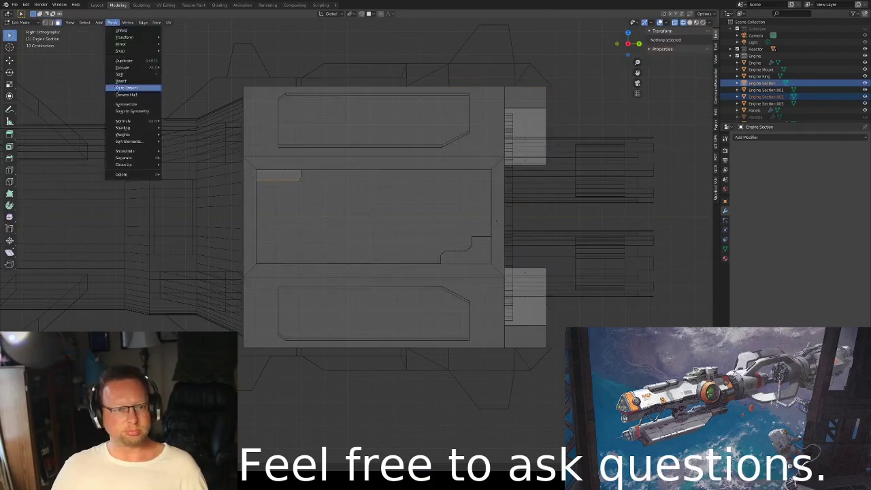
{"action": "key", "text": "Tab"}
{"action": "left_click", "coordinate": [466, 252]}
{"action": "key", "text": "Tab"}
{"action": "mouse_move", "coordinate": [466, 252]}
{"action": "middle_mouse_down"}
{"action": "mouse_move", "coordinate": [378, 250]}
{"action": "mouse_move", "coordinate": [604, 183]}
{"action": "middle_mouse_up"}
{"action": "key", "text": "Tab"}
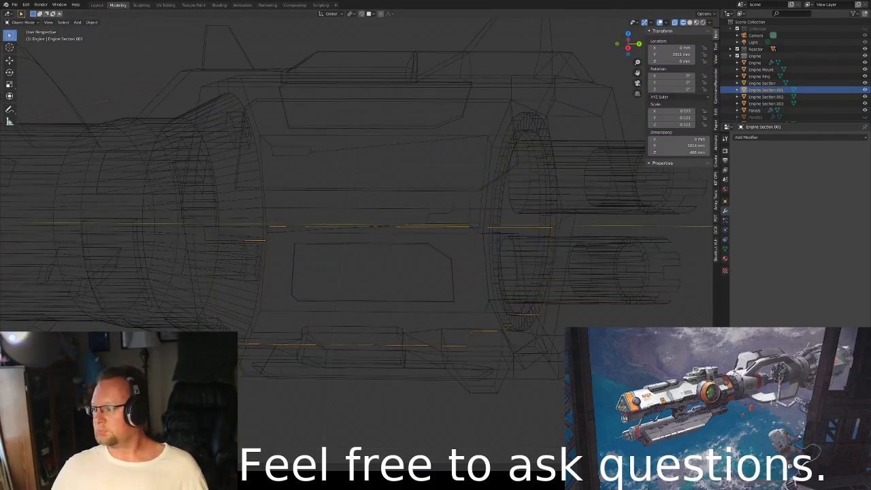